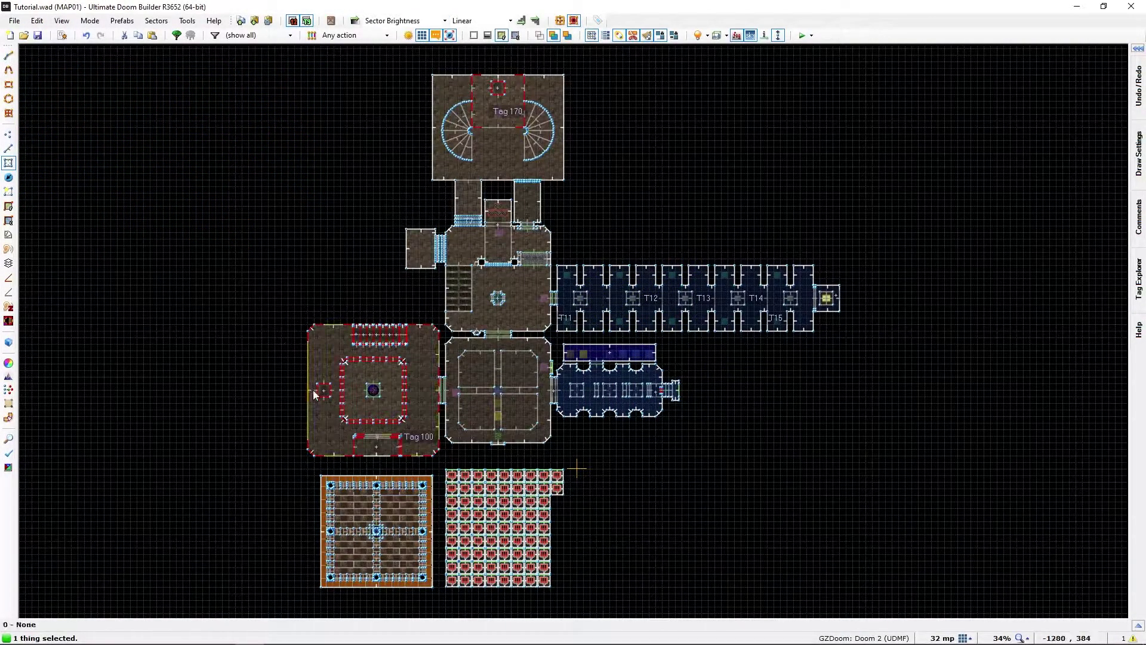
Examine in 3D the Tag 100 room's metal upper floor and the pentagram pad on the Tag 170 room's raised floor, including the area underneath.
key("q")
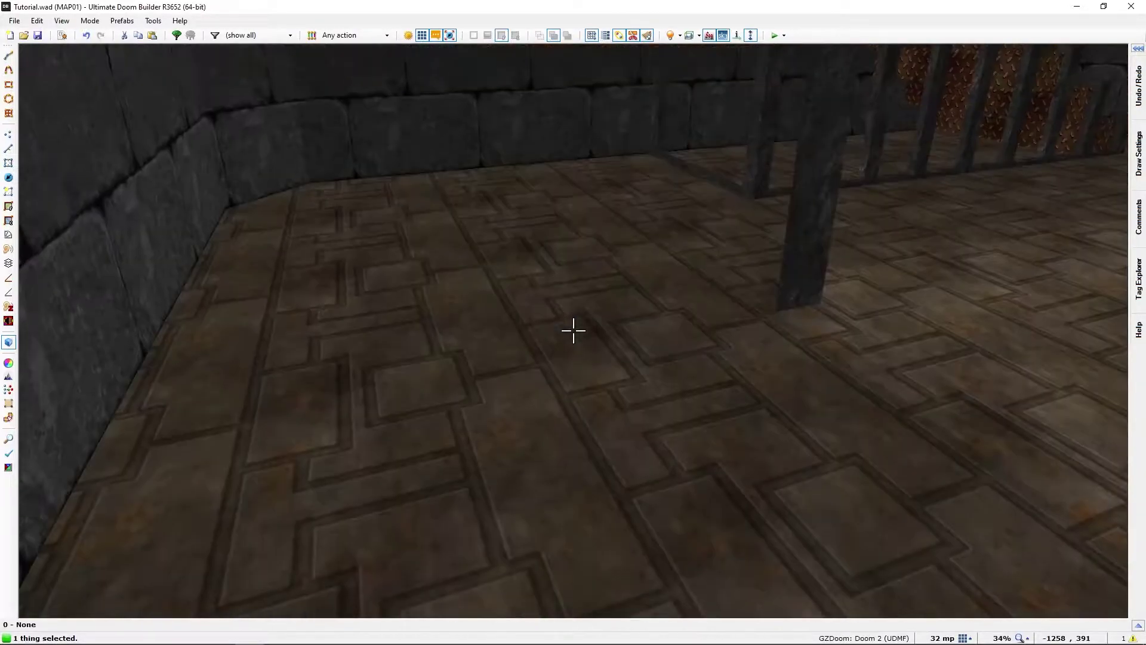
key("e")
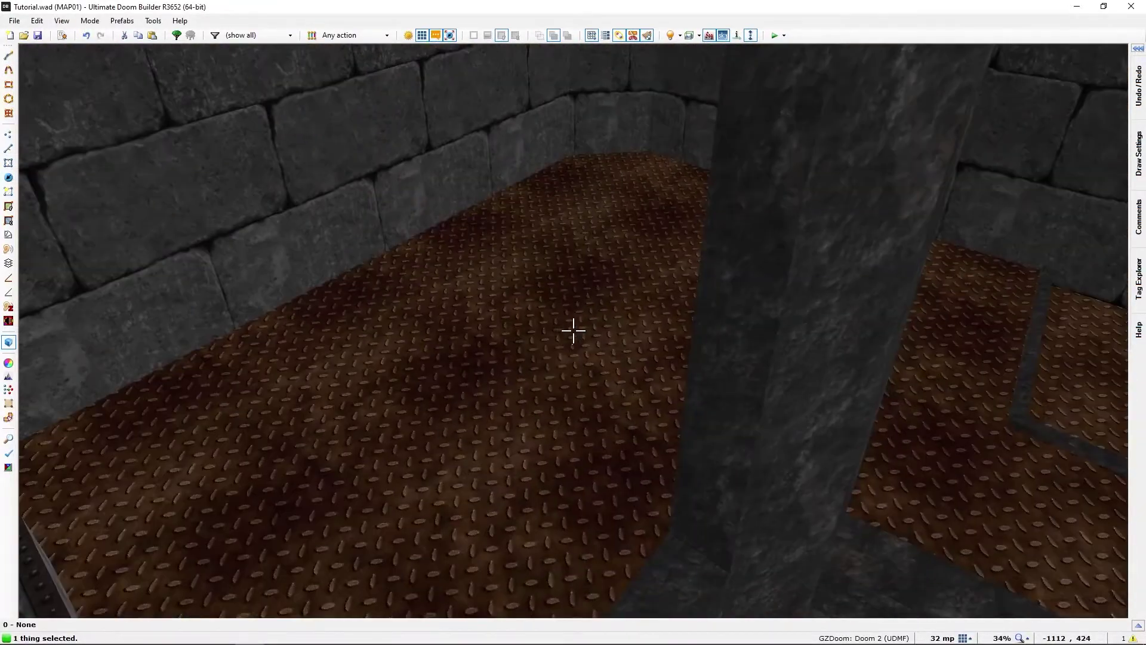
key("q")
middle_click_drag(609, 216, 466, 412)
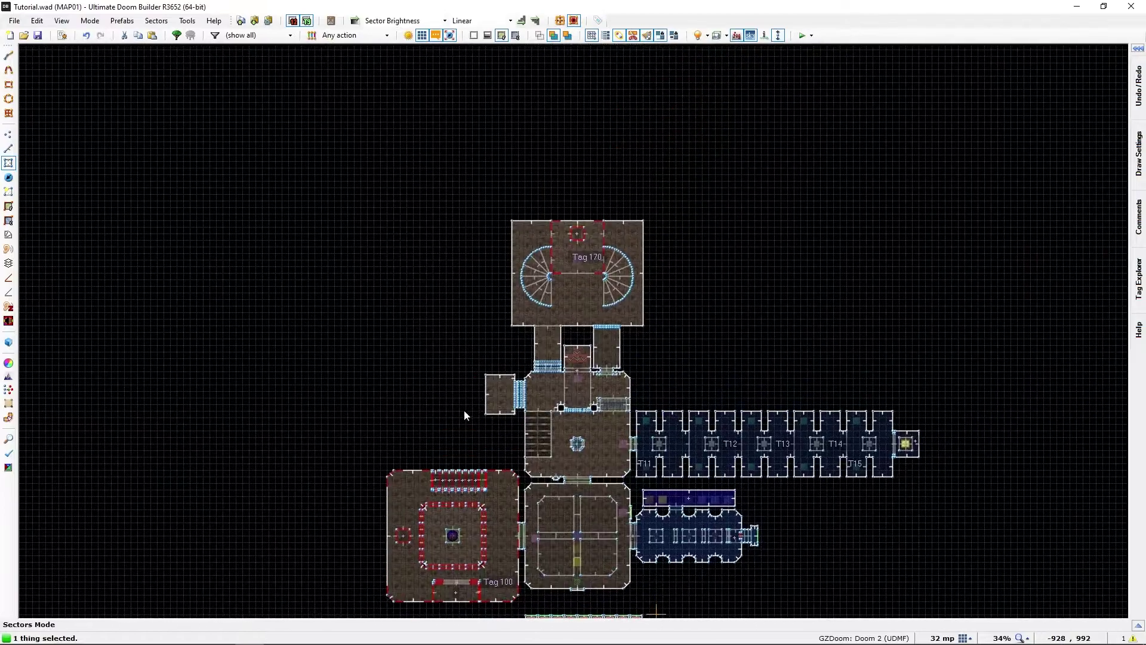
key("q")
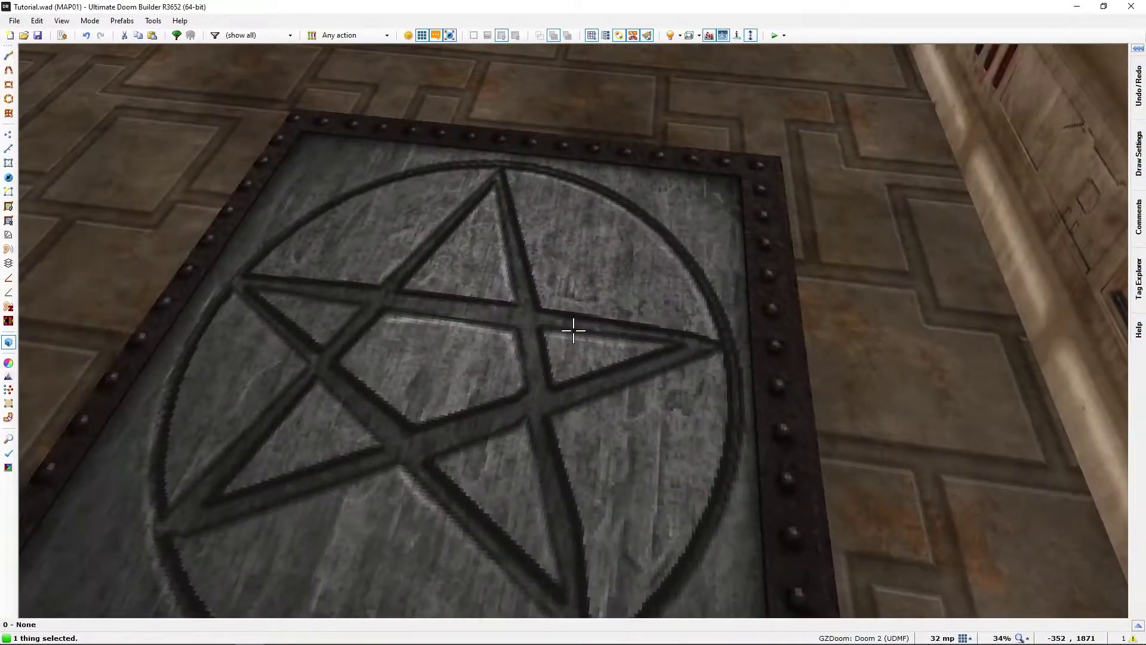
key("s")
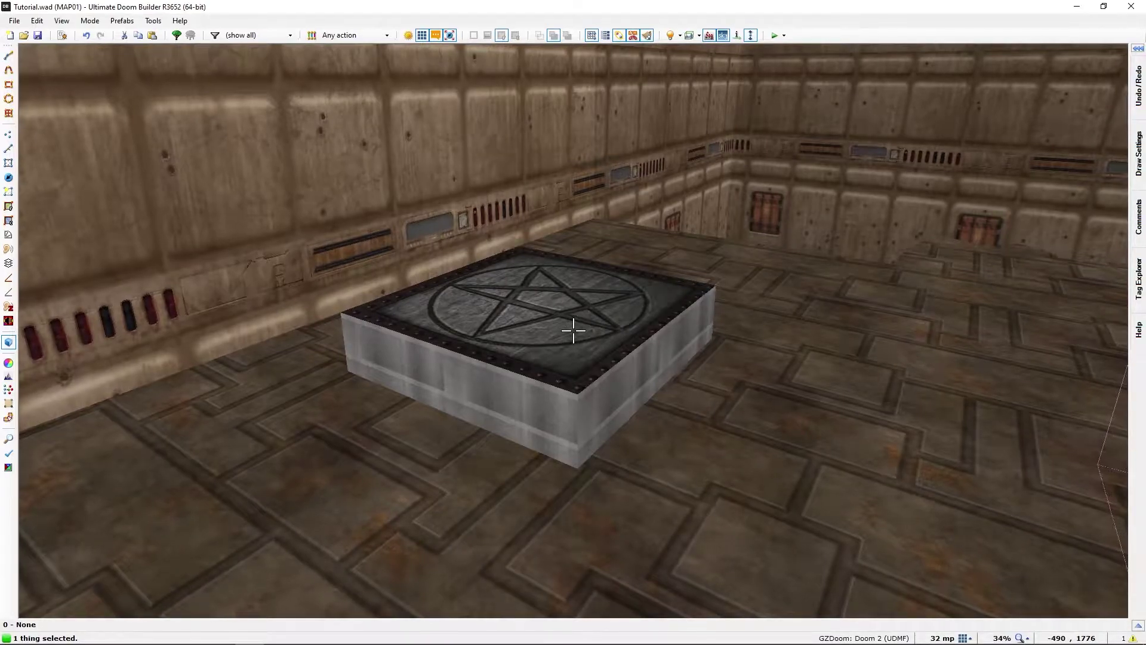
key("f")
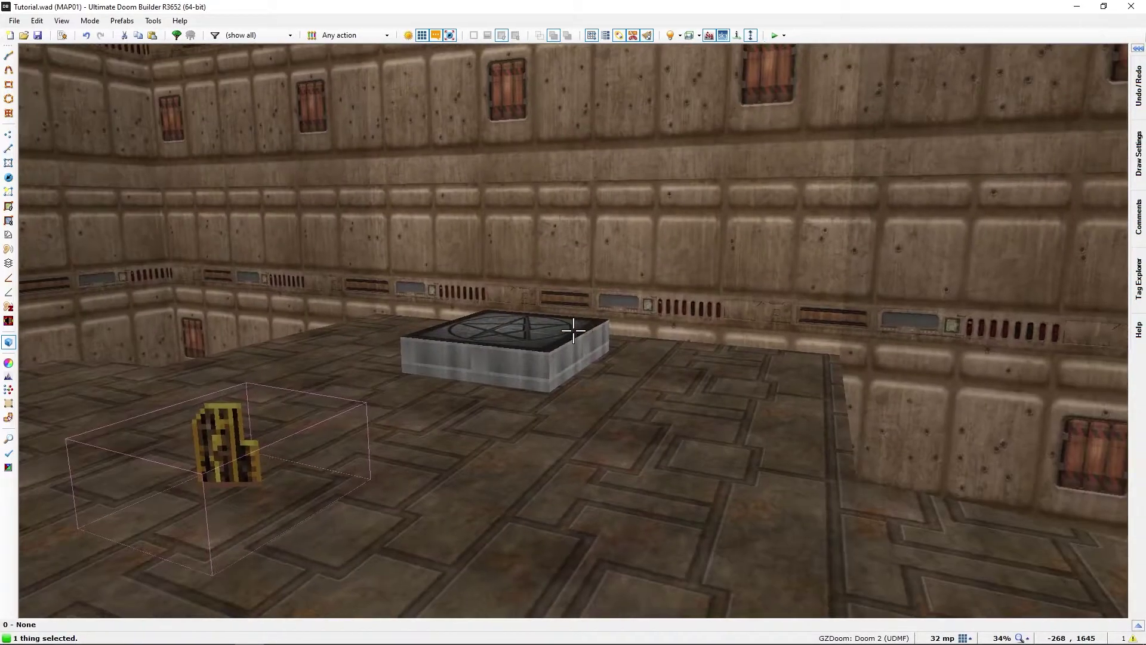
key("f")
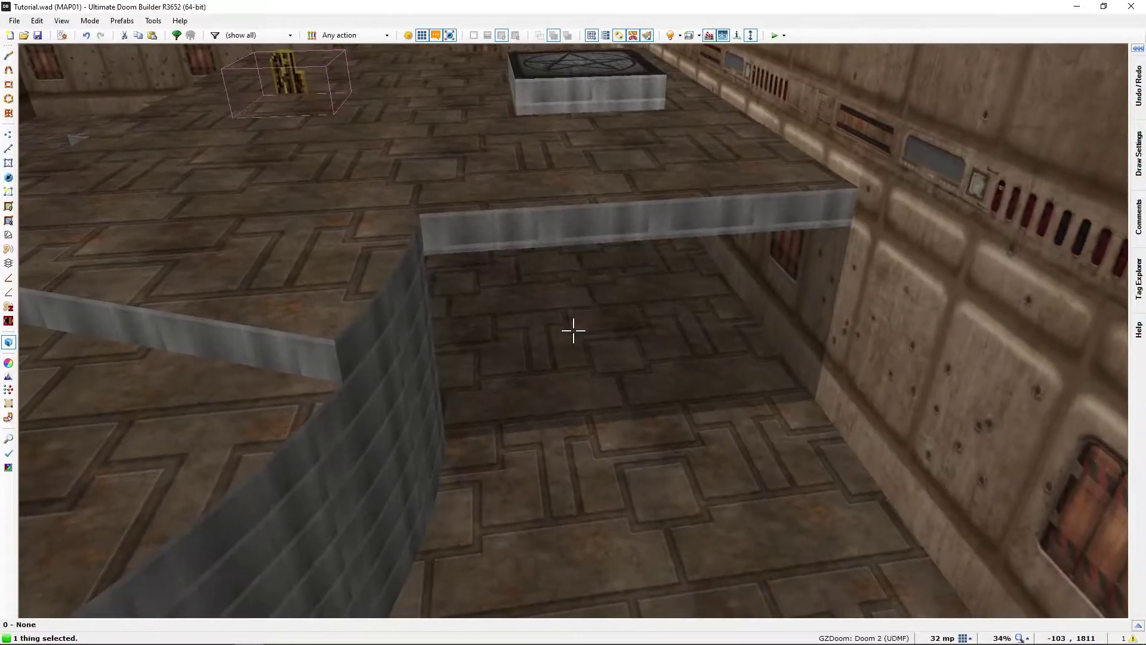
key("e")
key("f")
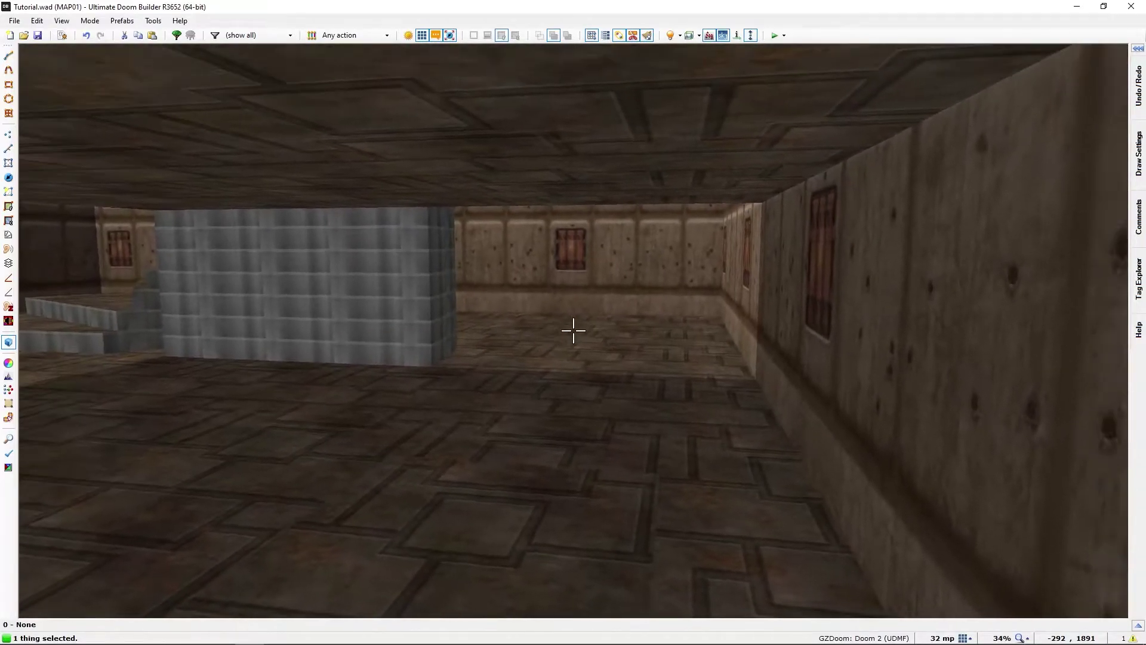
key("e")
key("d")
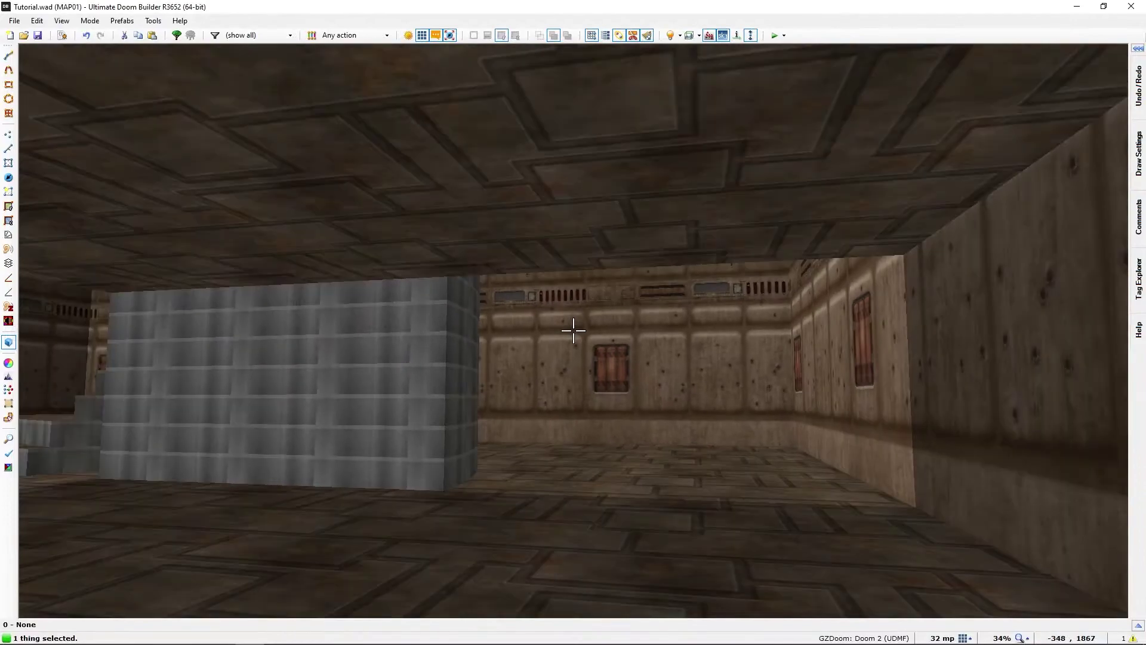
key("q")
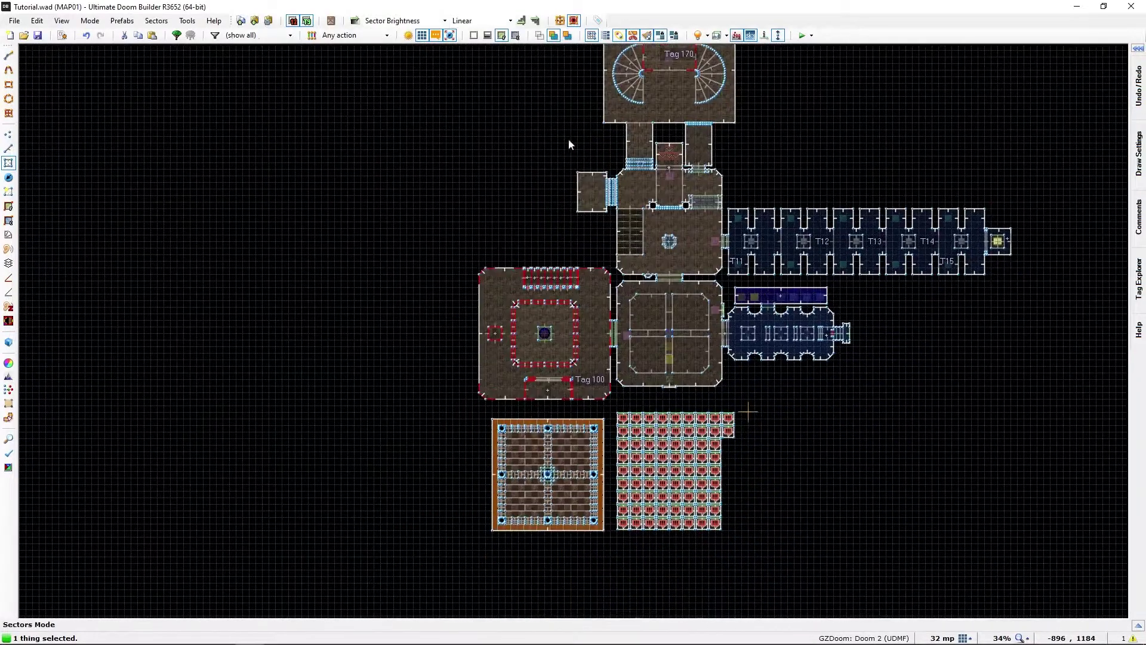
Examine in 3D the teleporter pad on the Tag 100 room's rusted metal upper floor and the space beneath that floor.
key("q")
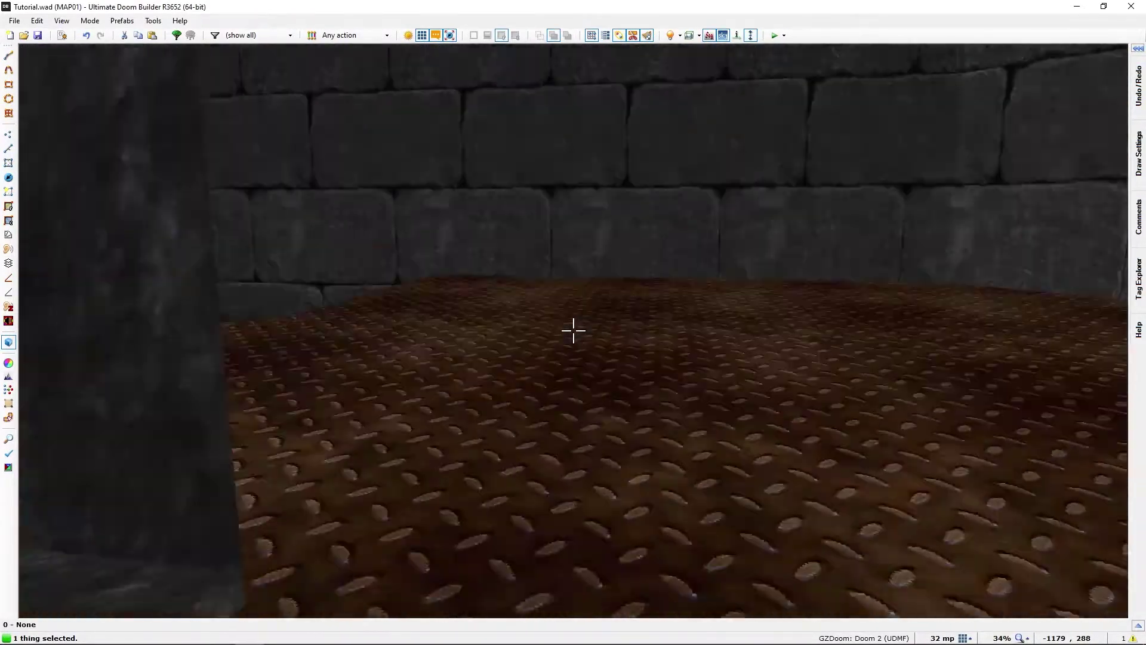
key("f")
key("w")
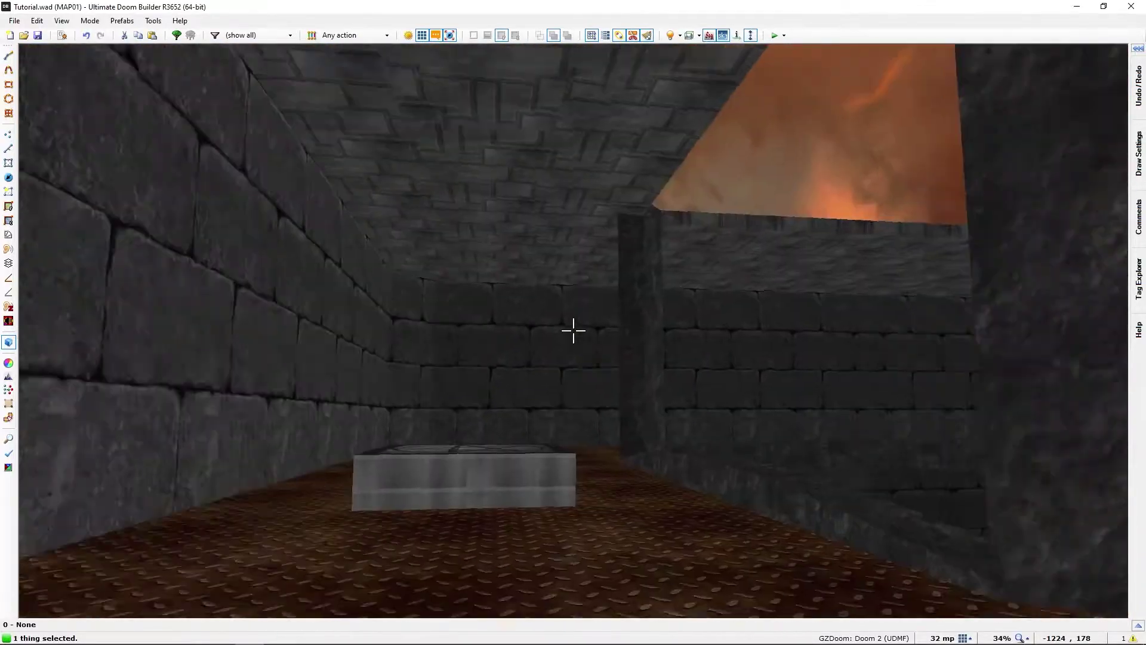
key("e")
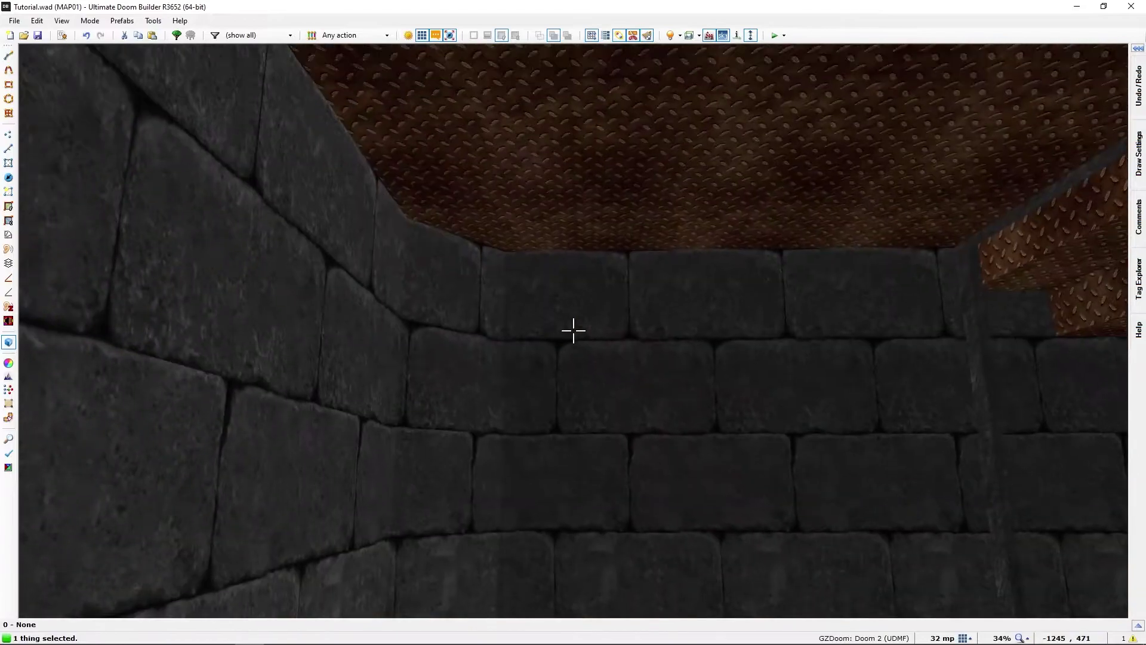
key("d")
key("e")
key("w")
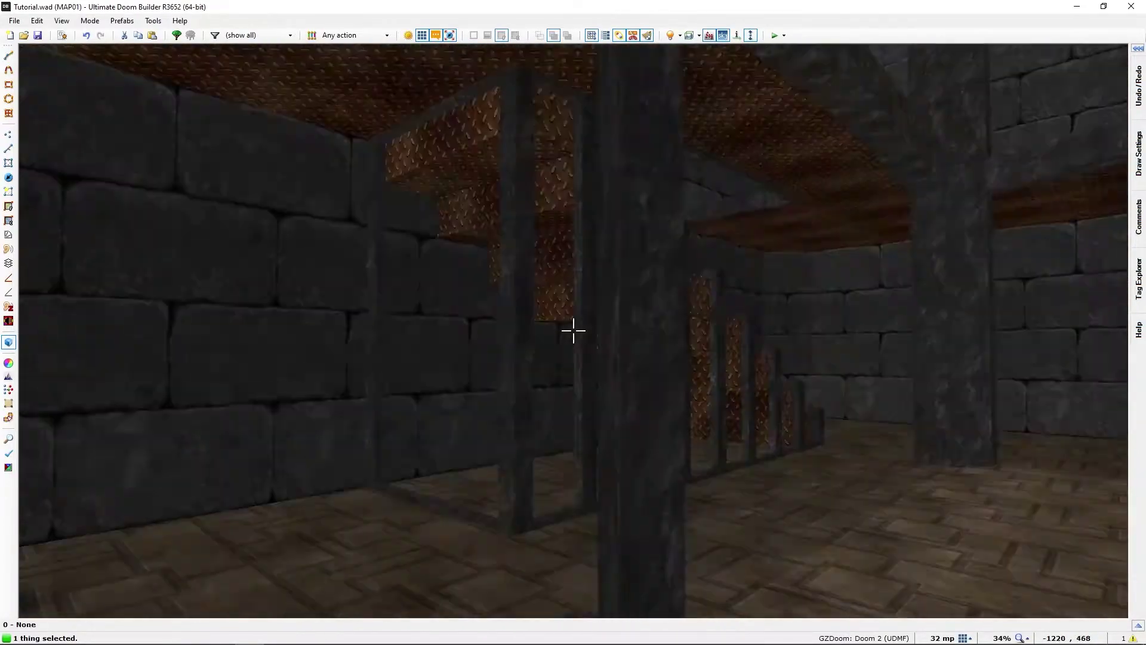
key("q")
Assign action 80, Script Execute, to all four linedefs around the teleporter pad sector tagged 172 and 100.
middle_click_drag(609, 328, 461, 368)
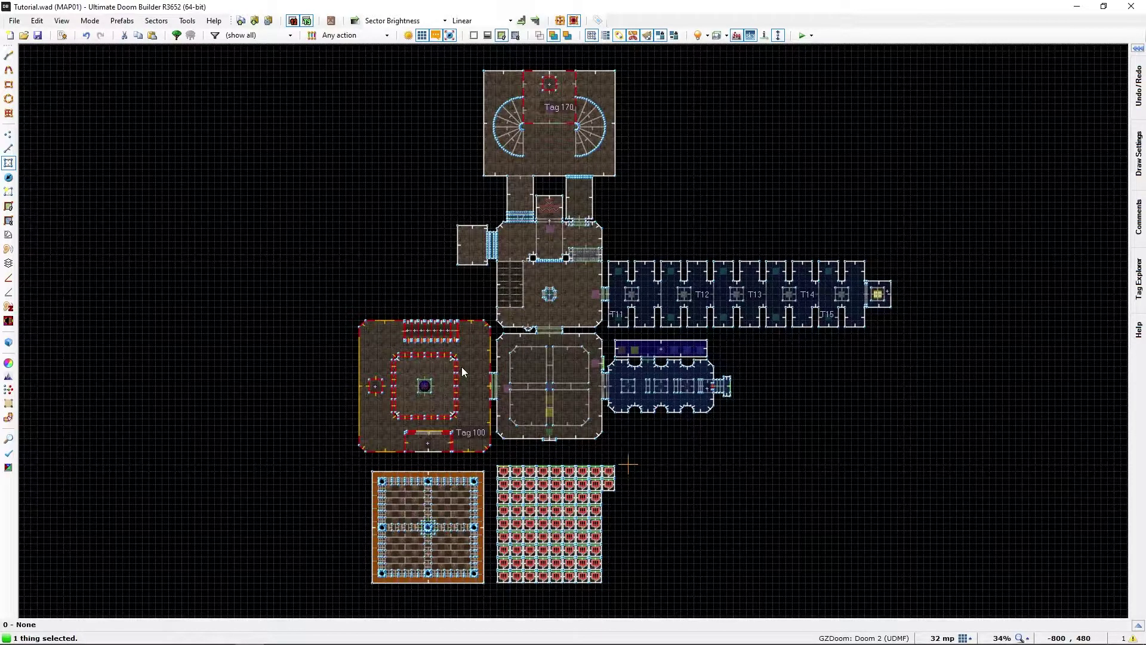
scroll(402, 418, "up", 3)
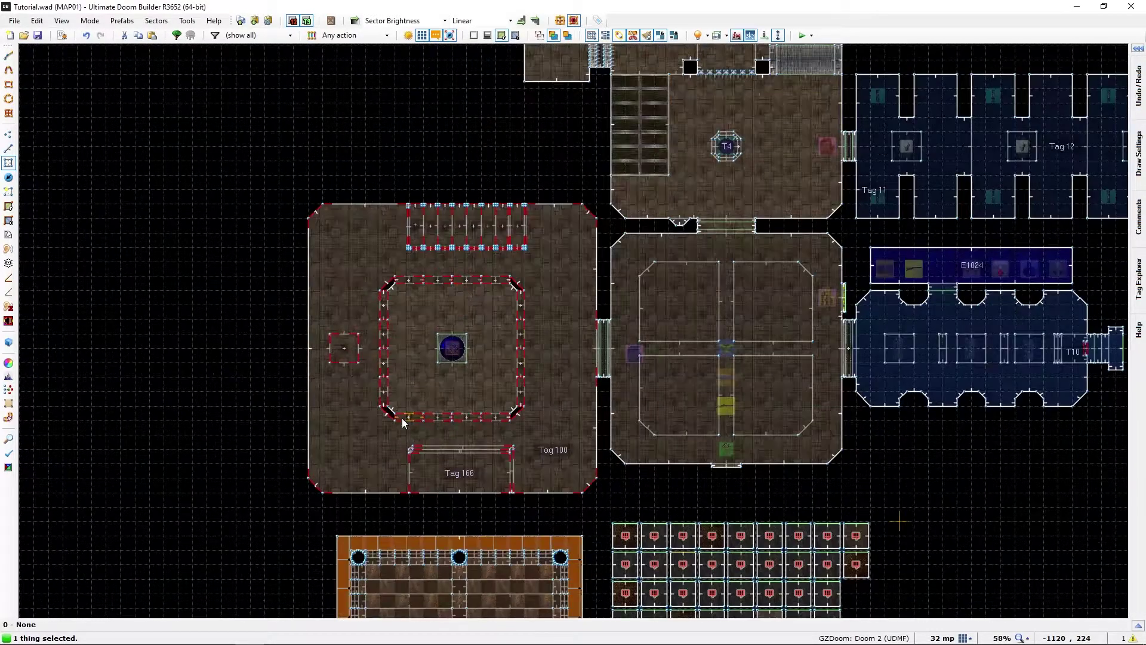
scroll(403, 418, "up", 6)
key("s")
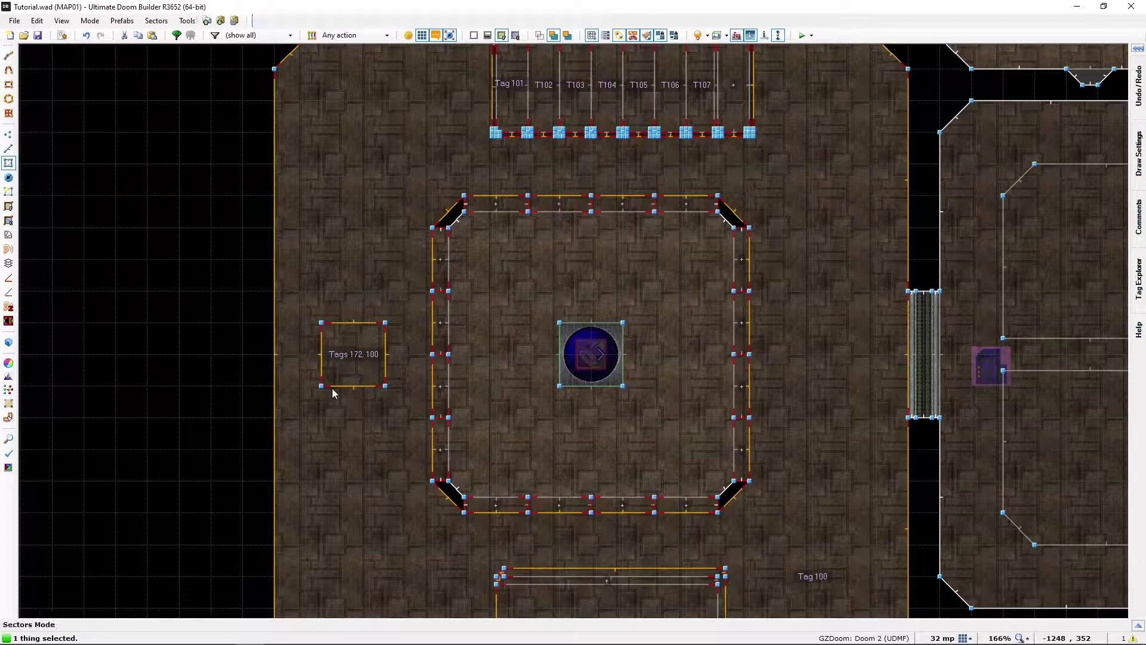
key("l")
left_click_drag(304, 299, 404, 424)
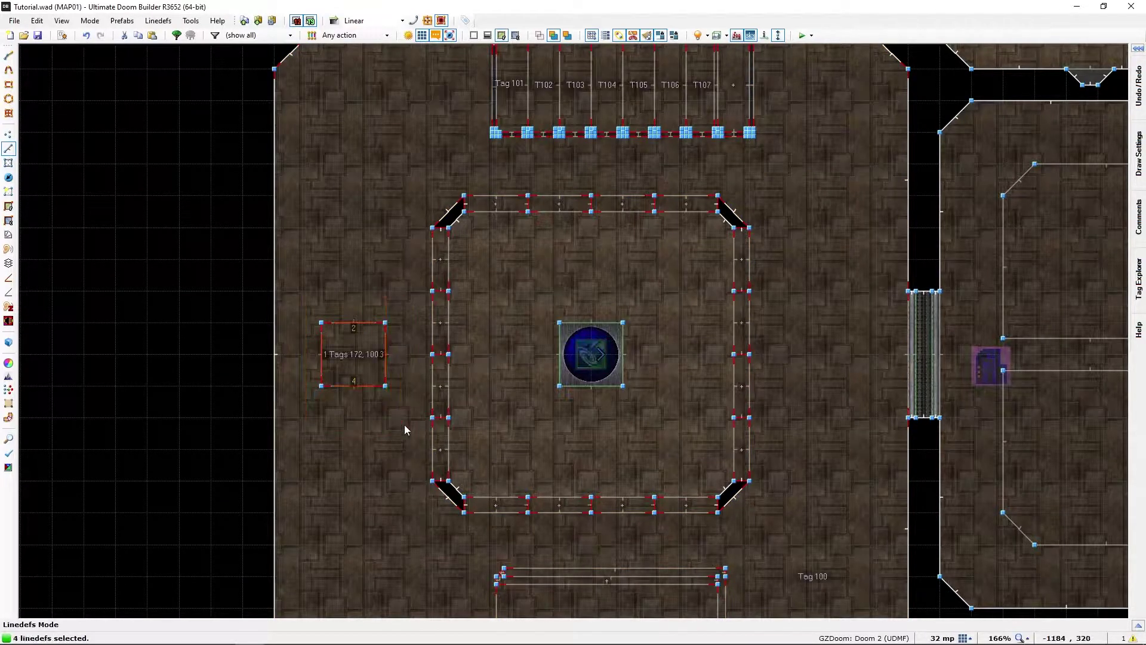
right_click(385, 358)
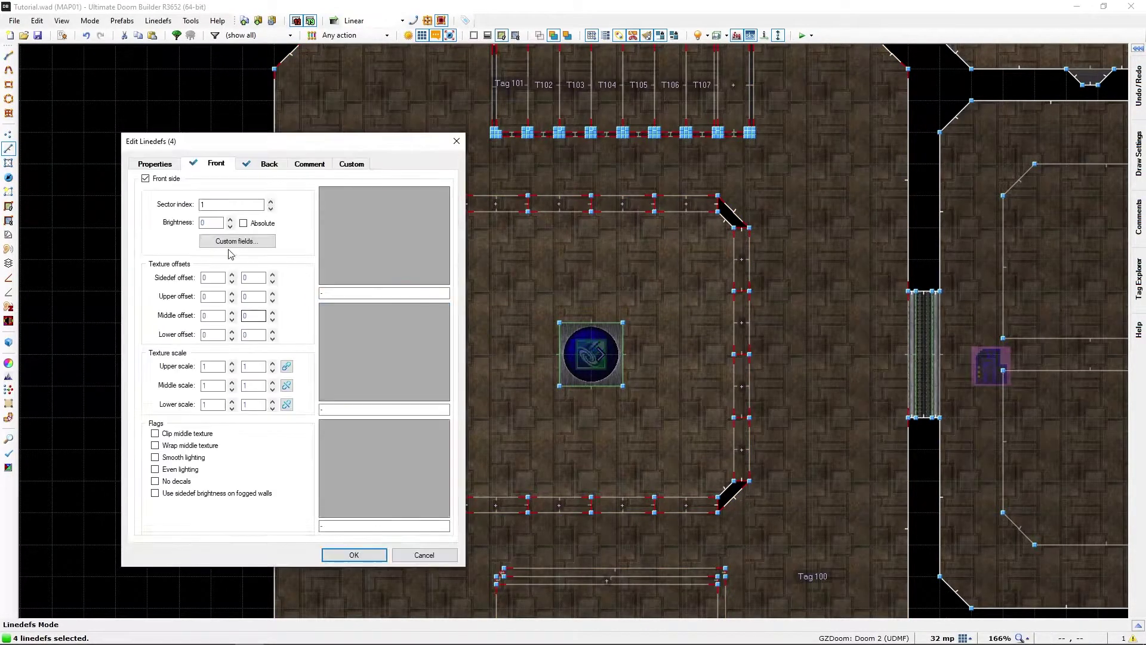
left_click(168, 164)
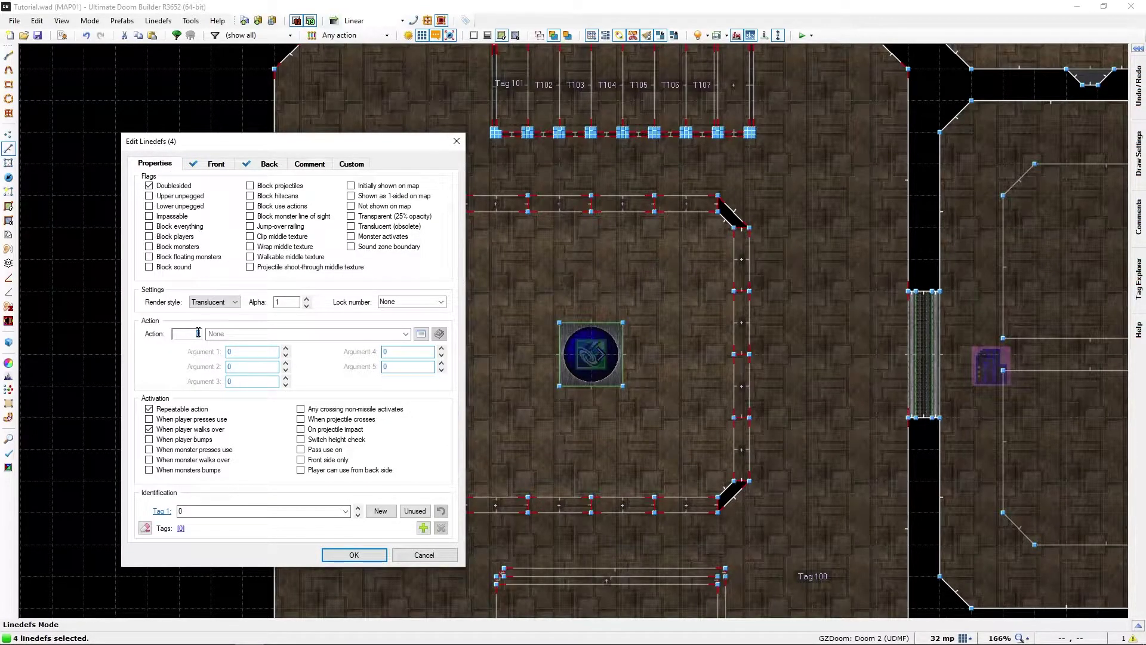
type("80")
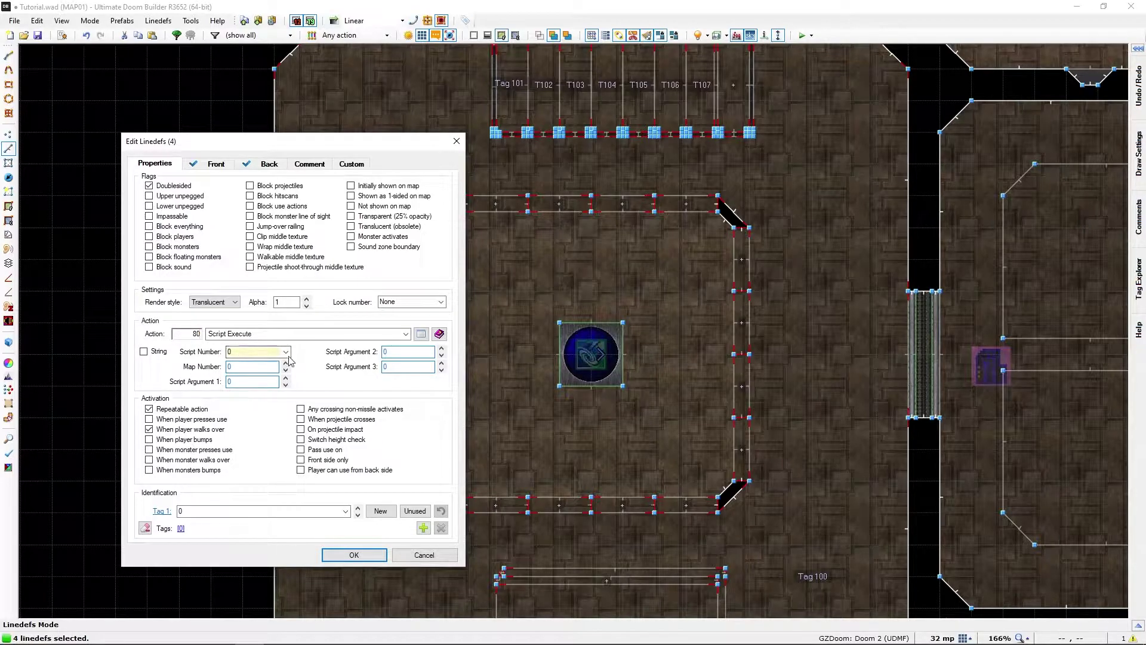
key("Tab")
Make the four pad linedefs call the named script TeleprtHeight1, apply the edit and clear the linedef selection.
left_click(143, 352)
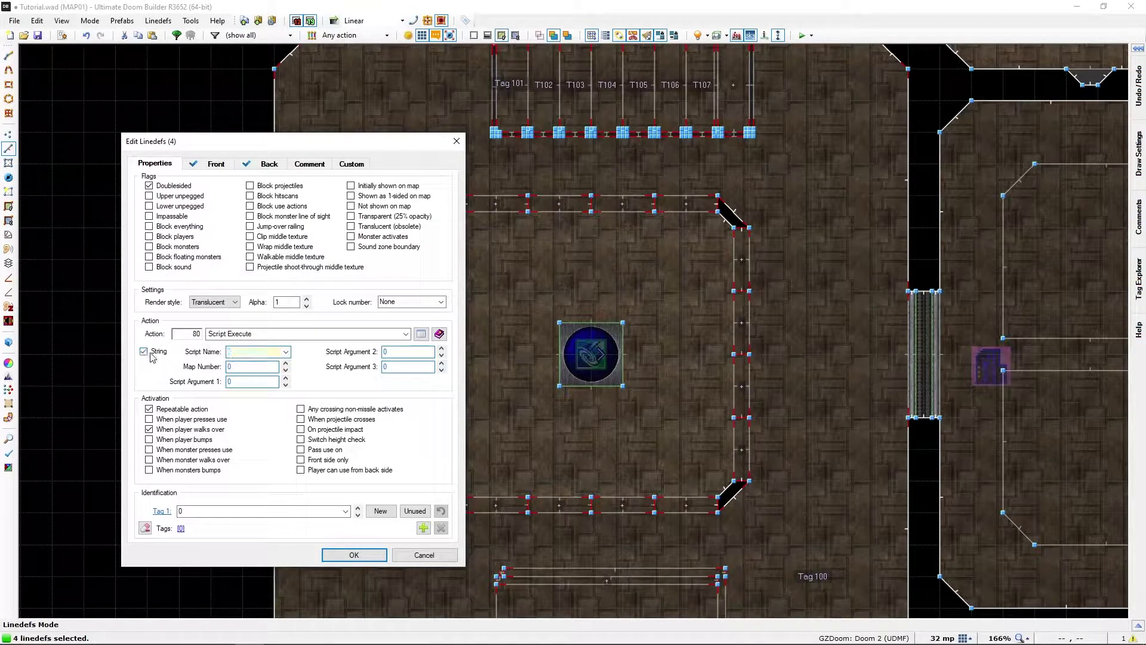
left_click(286, 353)
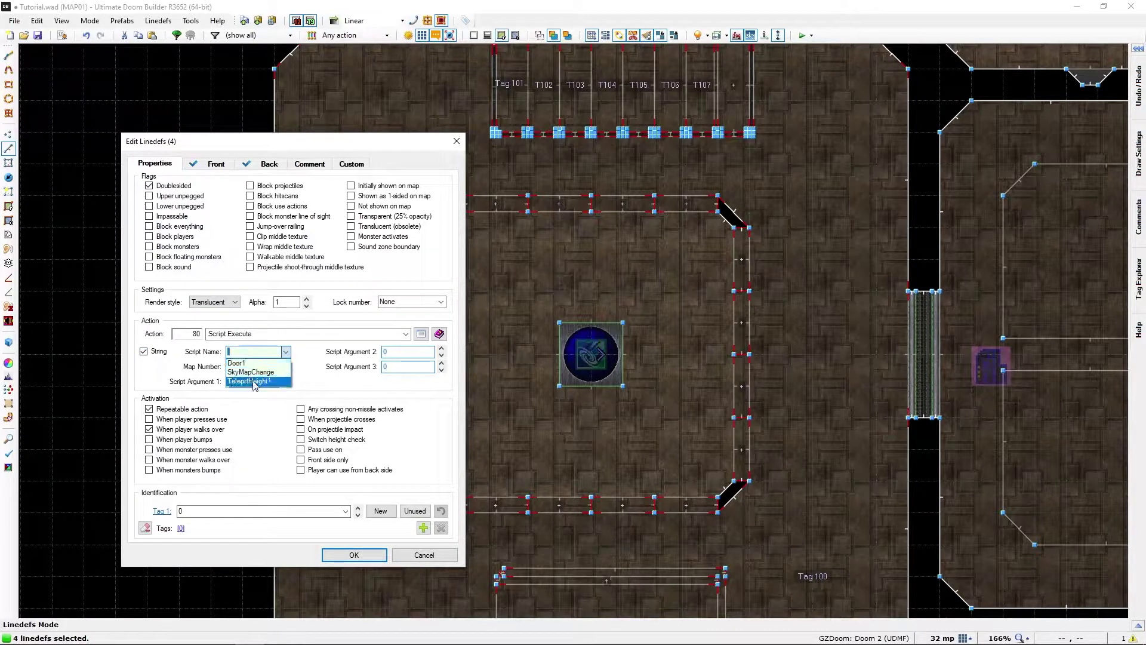
left_click(269, 382)
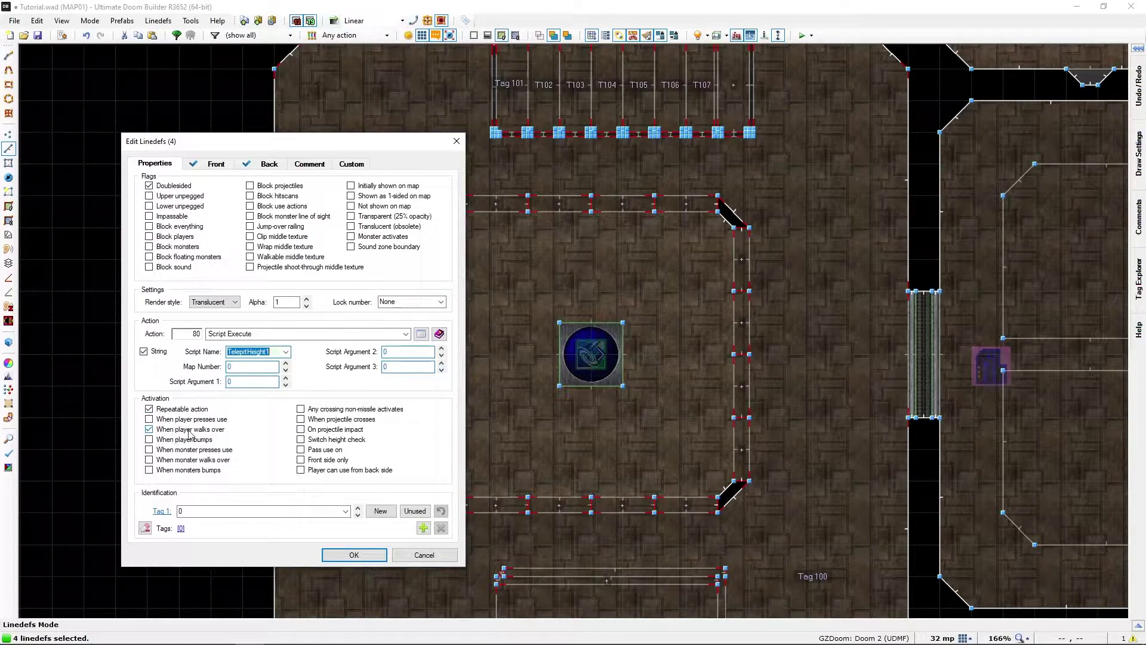
left_click(353, 557)
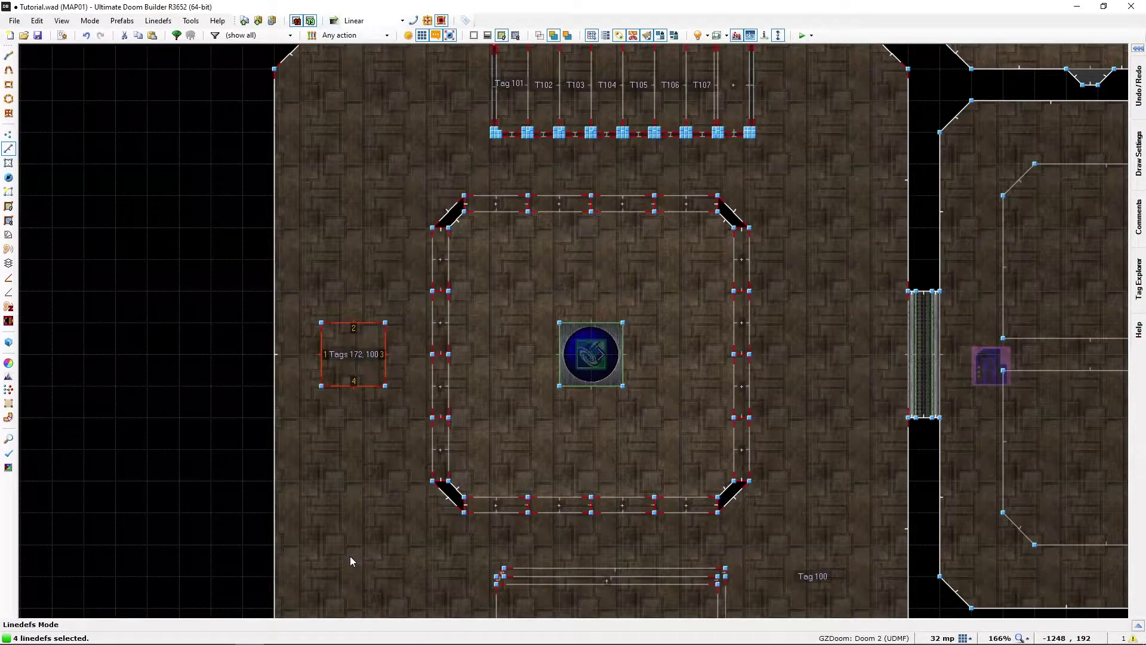
left_click(350, 556)
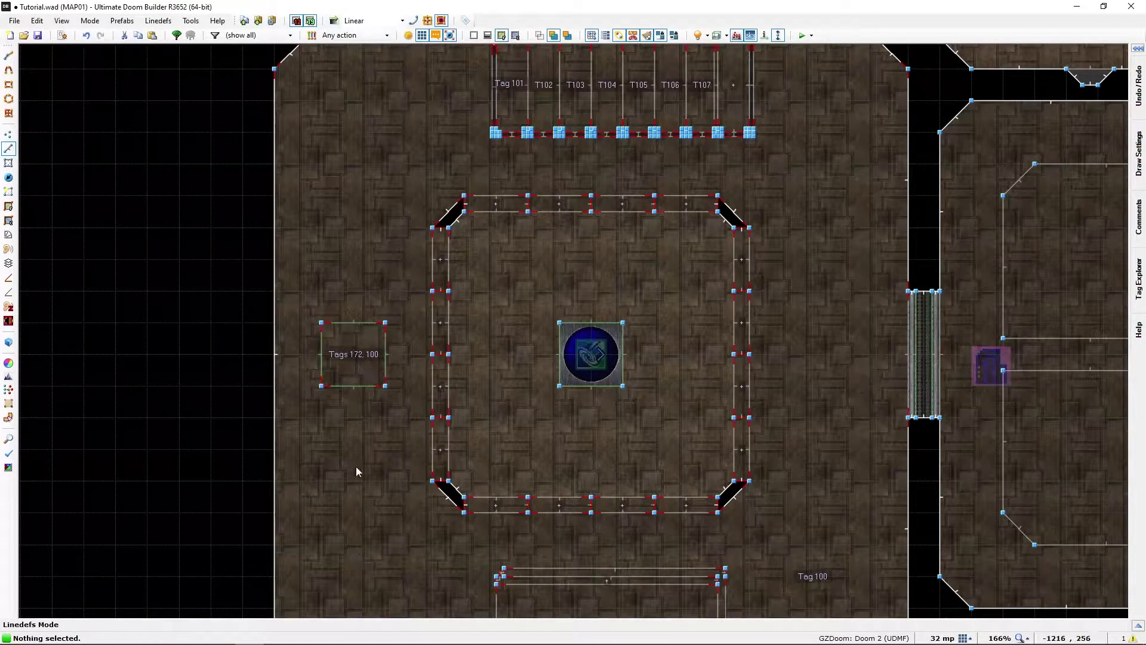
Insert a Teleport (Z Height) thing at the centre of the pad tagged 170 and 171, with an absolute Z of 128.
scroll(356, 467, "down", 1)
middle_click_drag(702, 317, 562, 516)
middle_click_drag(809, 179, 522, 494)
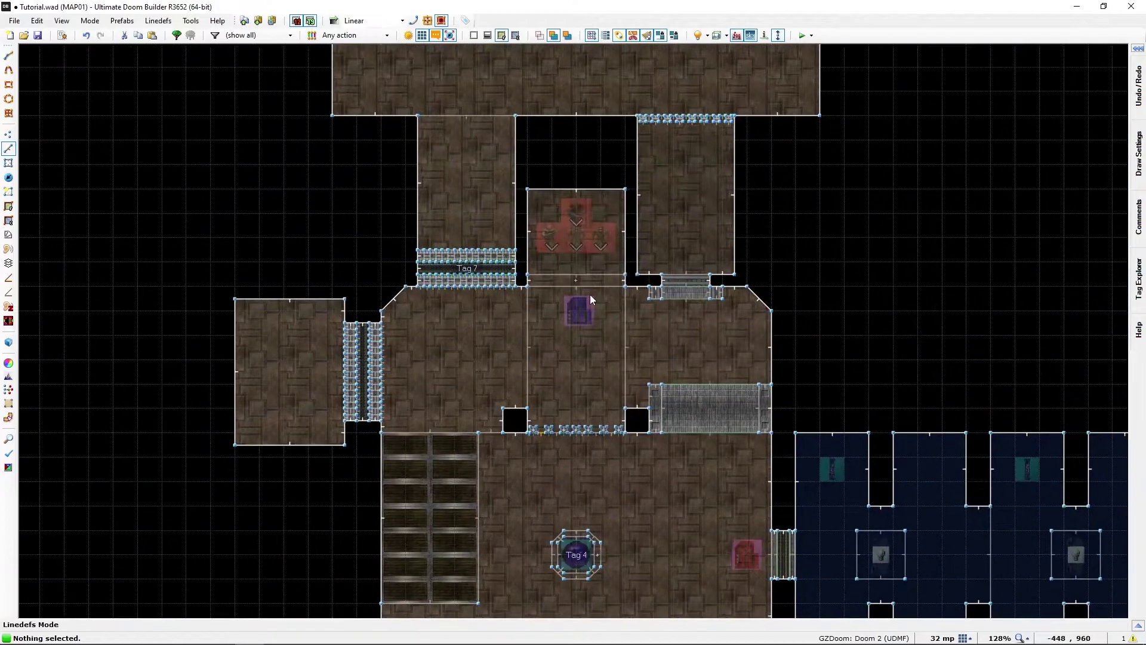
middle_click_drag(596, 145, 589, 397)
key("Up")
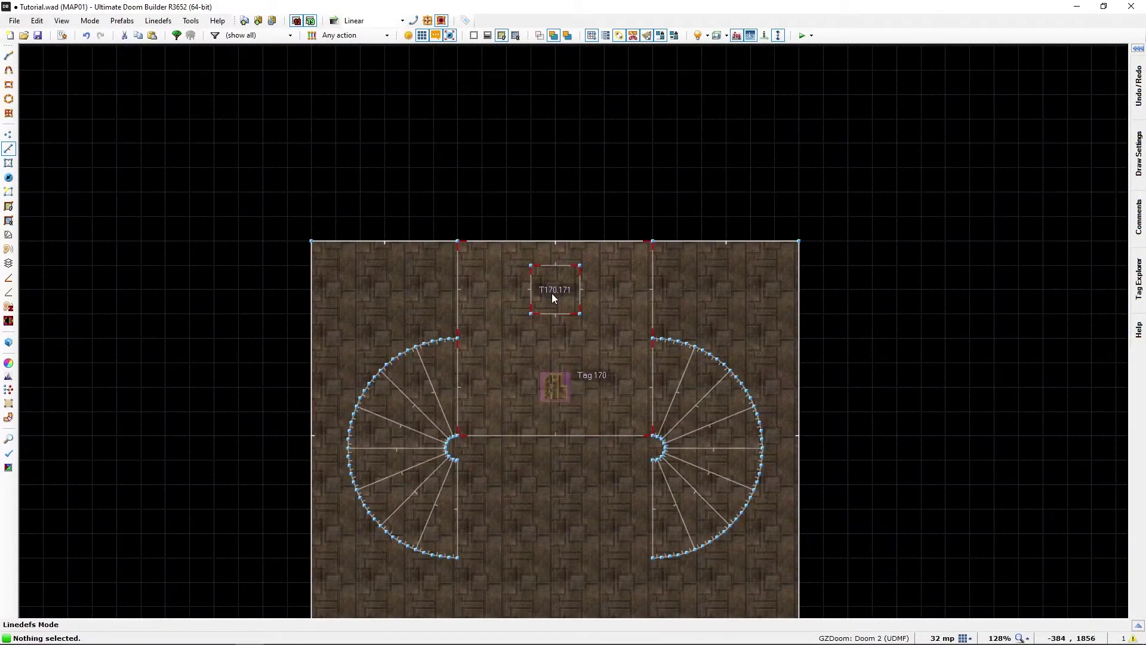
key("t")
right_click(553, 291)
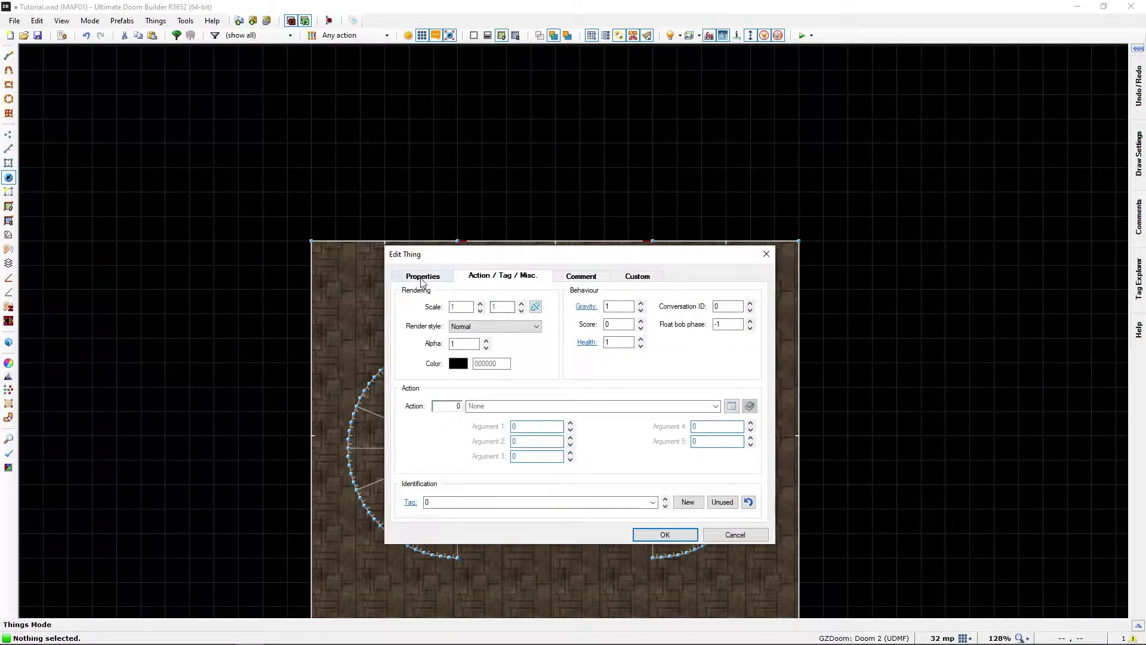
left_click(422, 278)
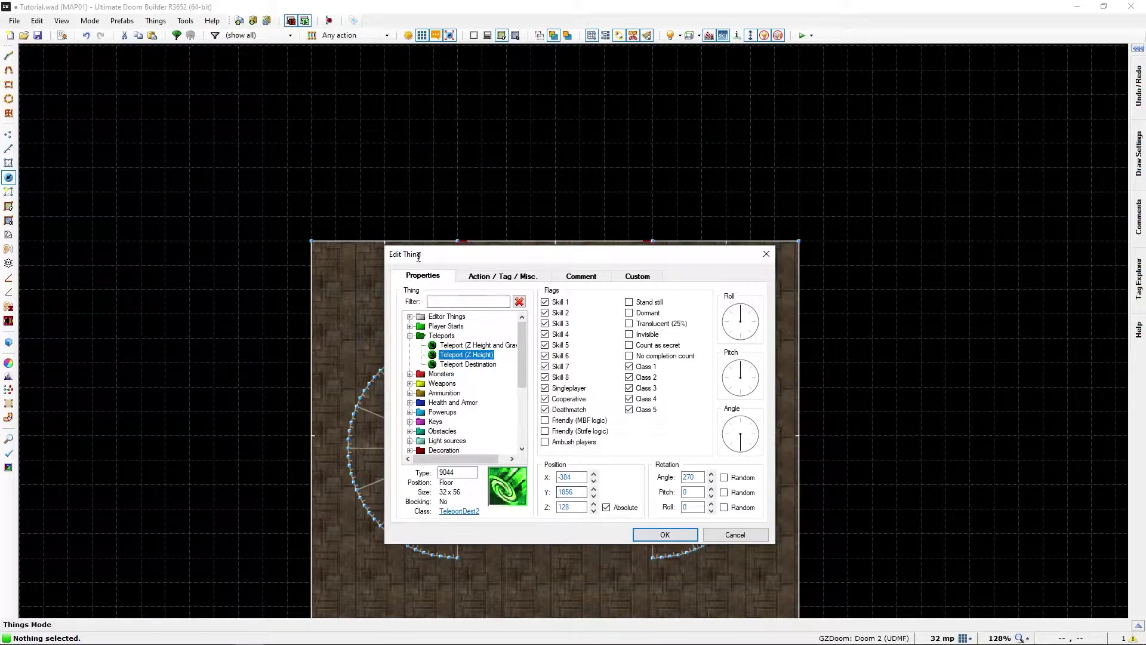
Give the Teleport (Z Height) thing the new unused tag 8, apply it and clear the selection.
left_click(503, 276)
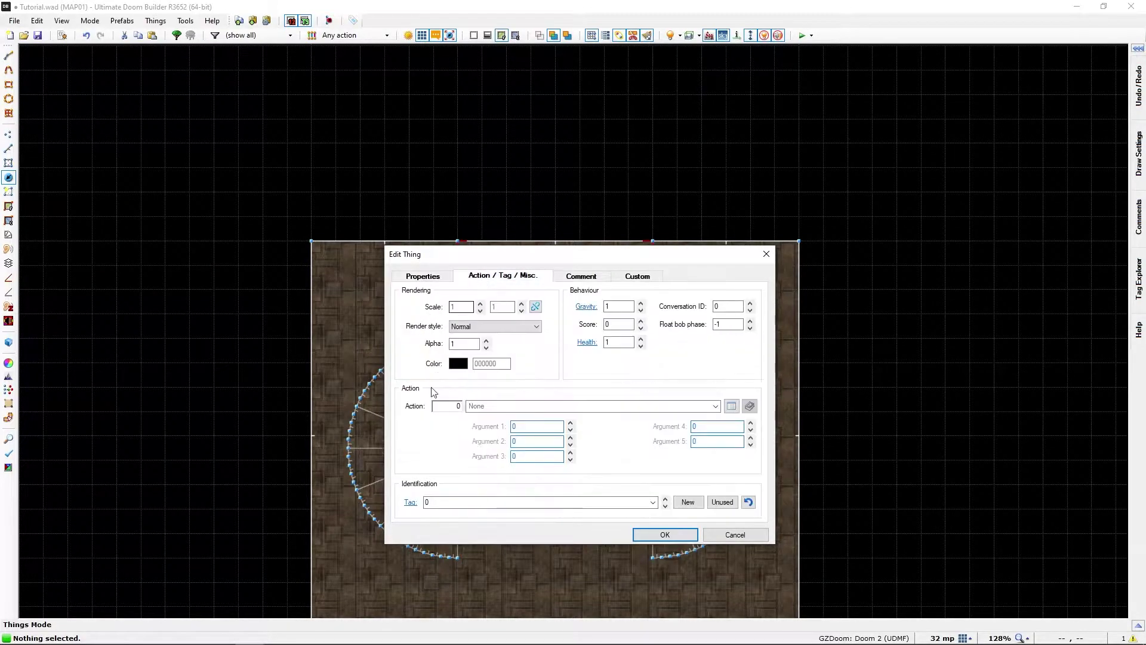
left_click(690, 503)
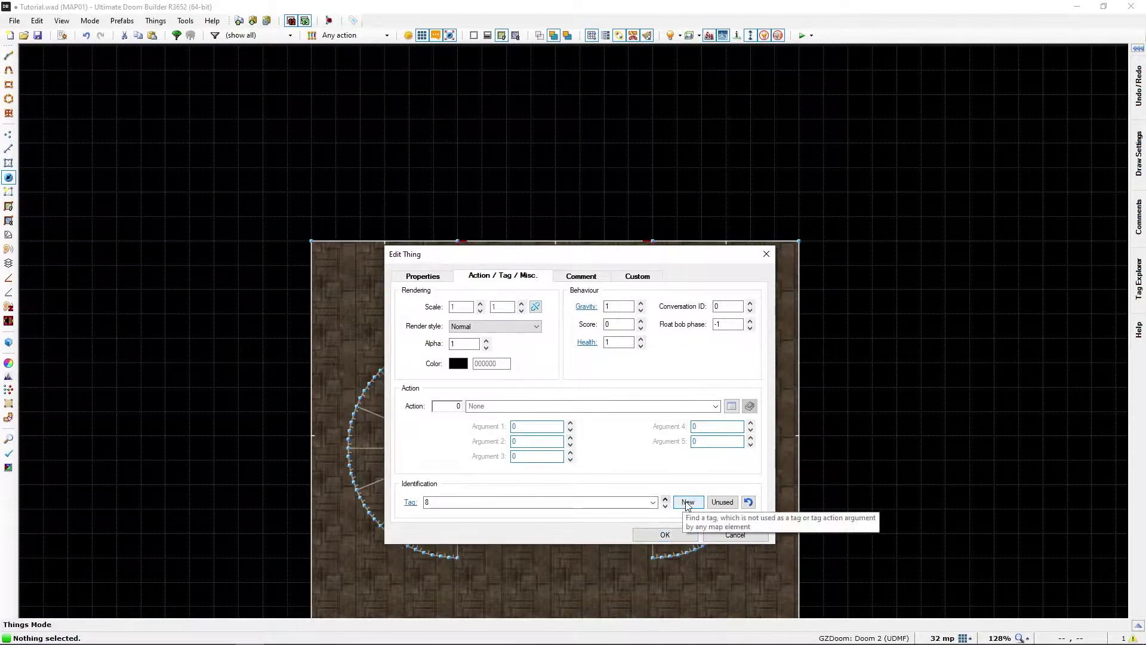
left_click(662, 538)
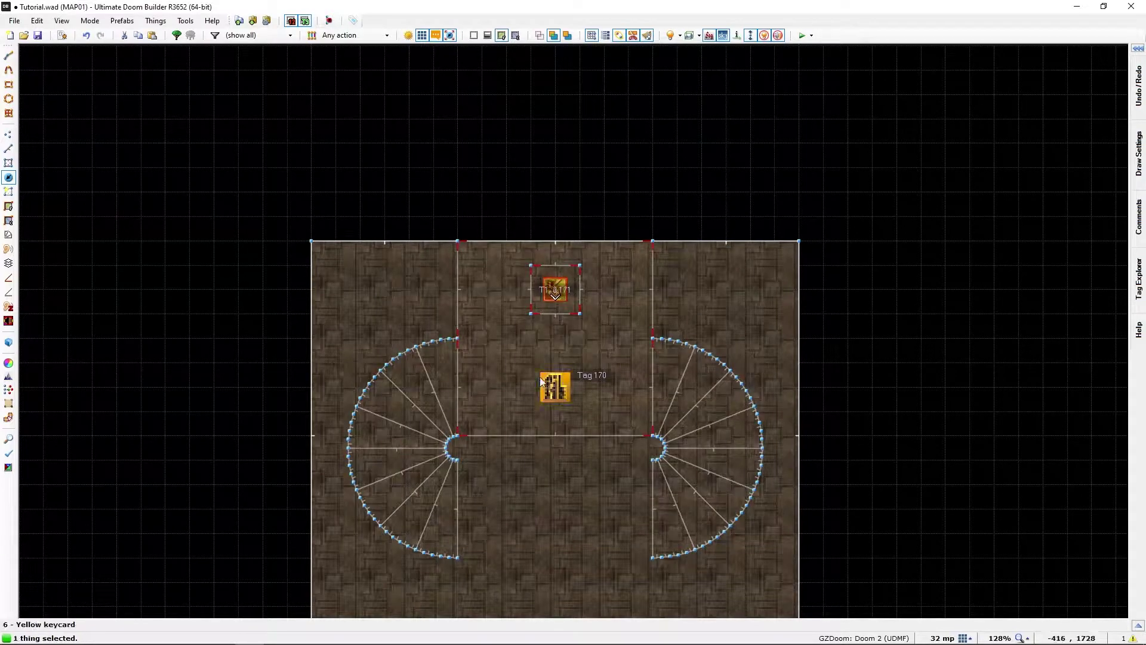
key("c")
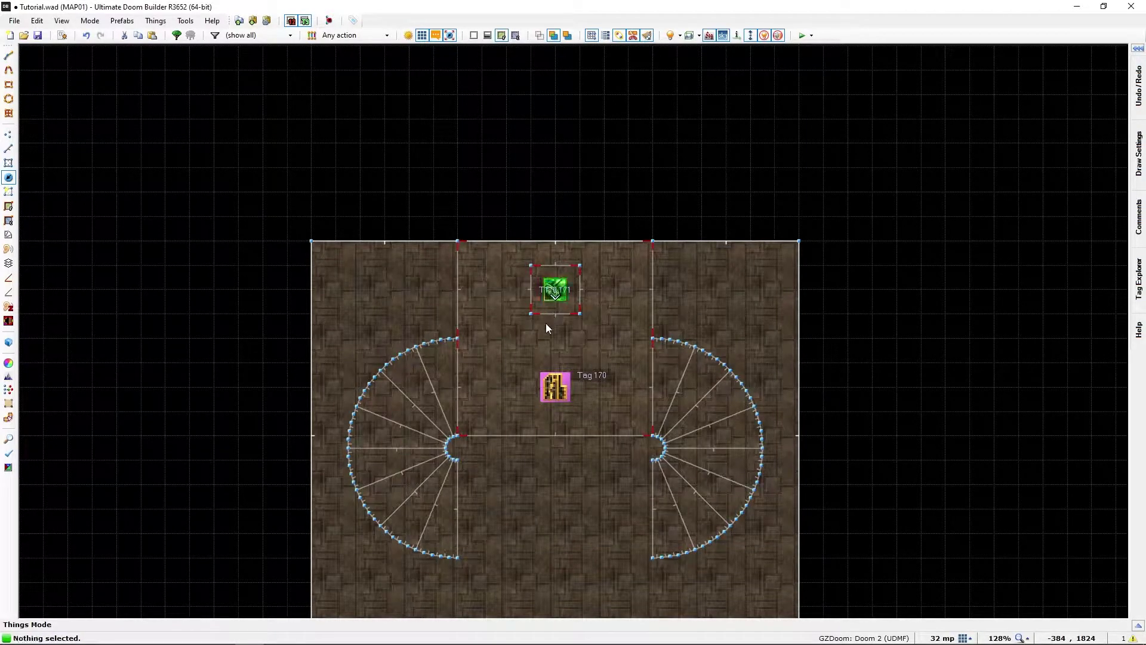
Inspect the pad tagged 170 and 171 in the 3D view and check its 3D floor top height.
key("q")
key("d")
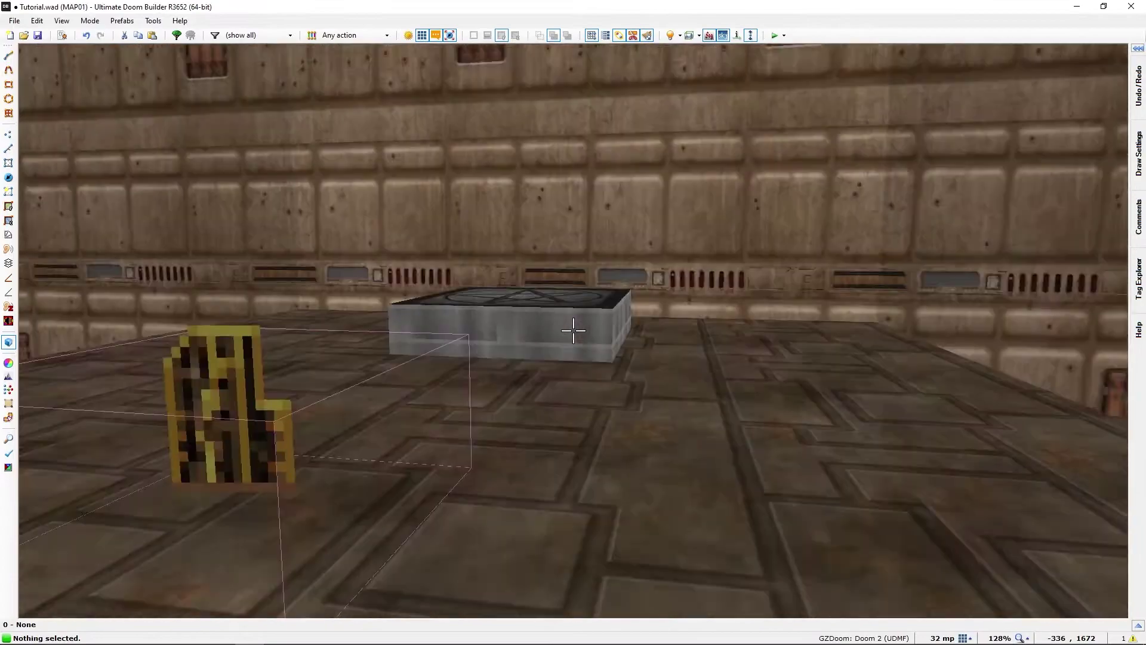
key("e")
key("q")
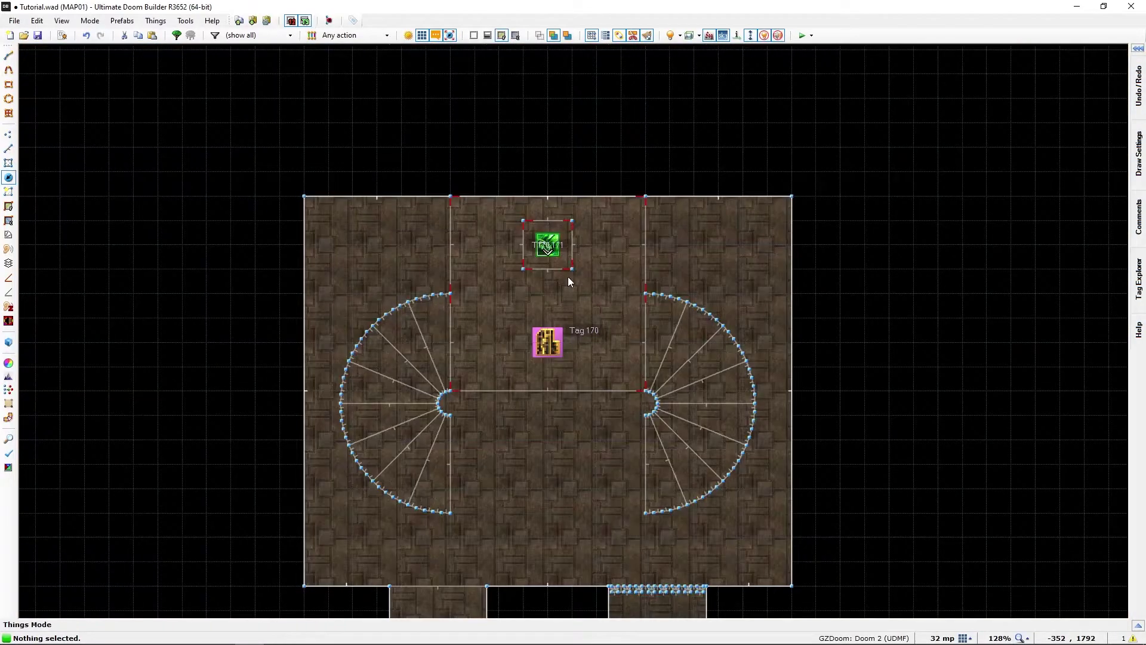
key("3")
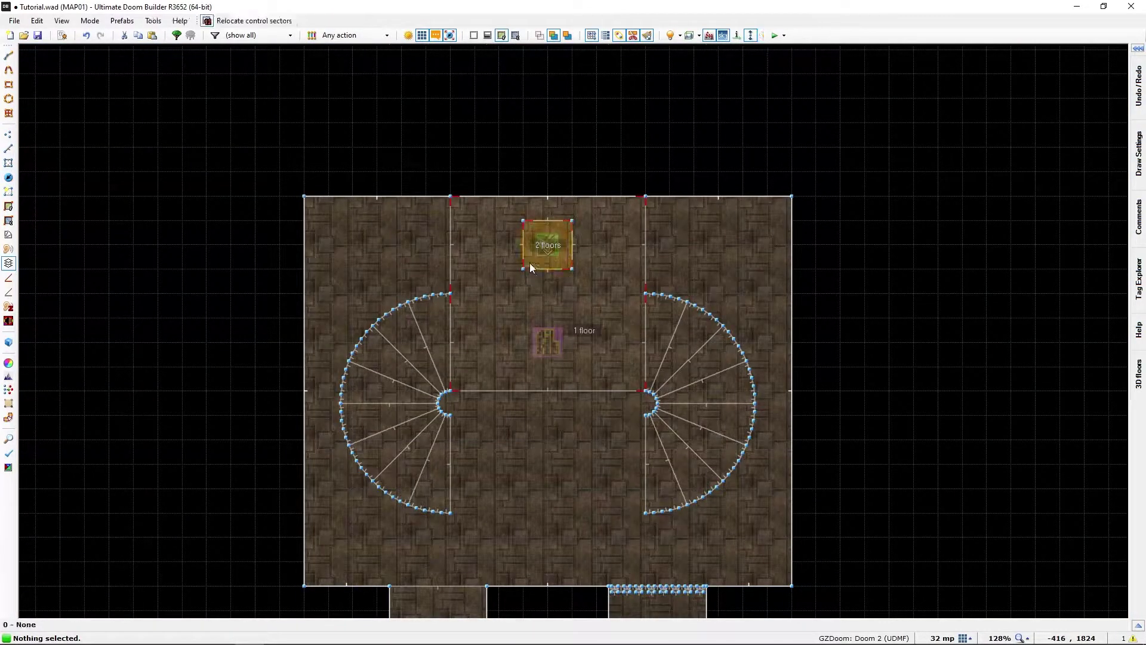
right_click(529, 263)
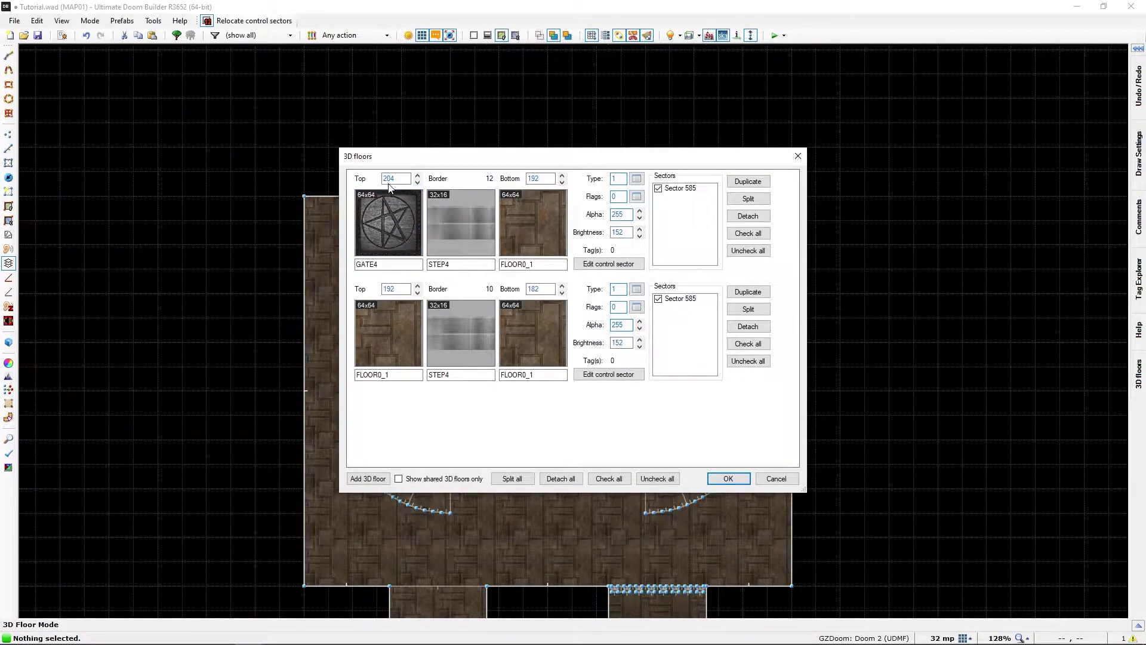
key("Escape")
Set the absolute Z height of the Teleport (Z Height) thing on the pad to 204 and apply it.
key("t")
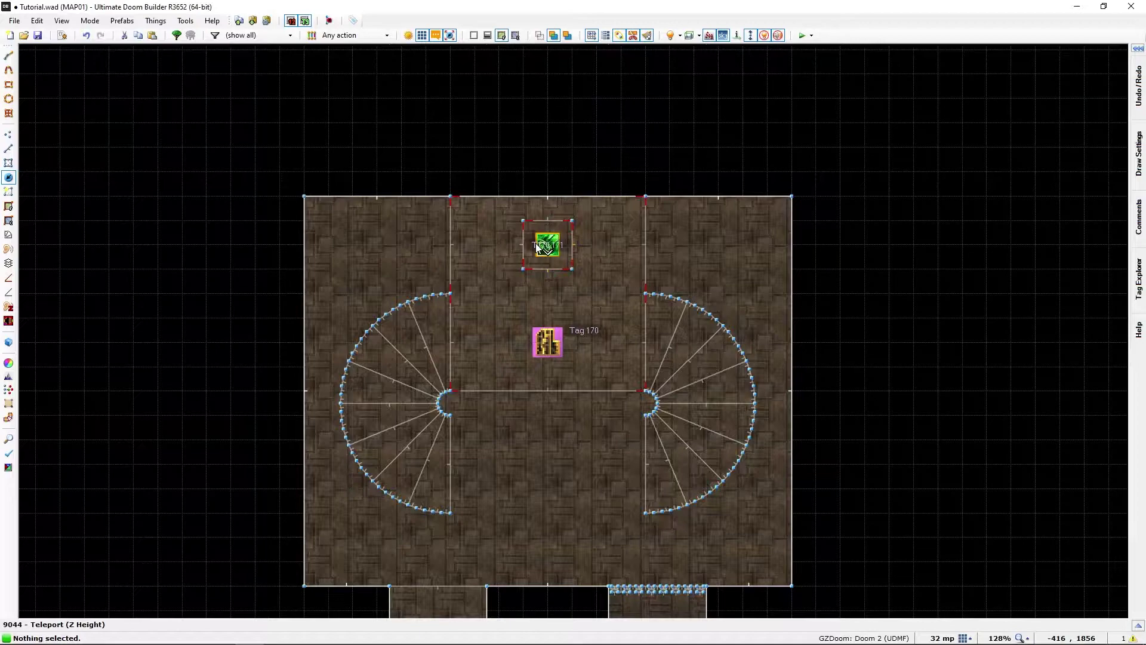
left_click(540, 247)
right_click(540, 246)
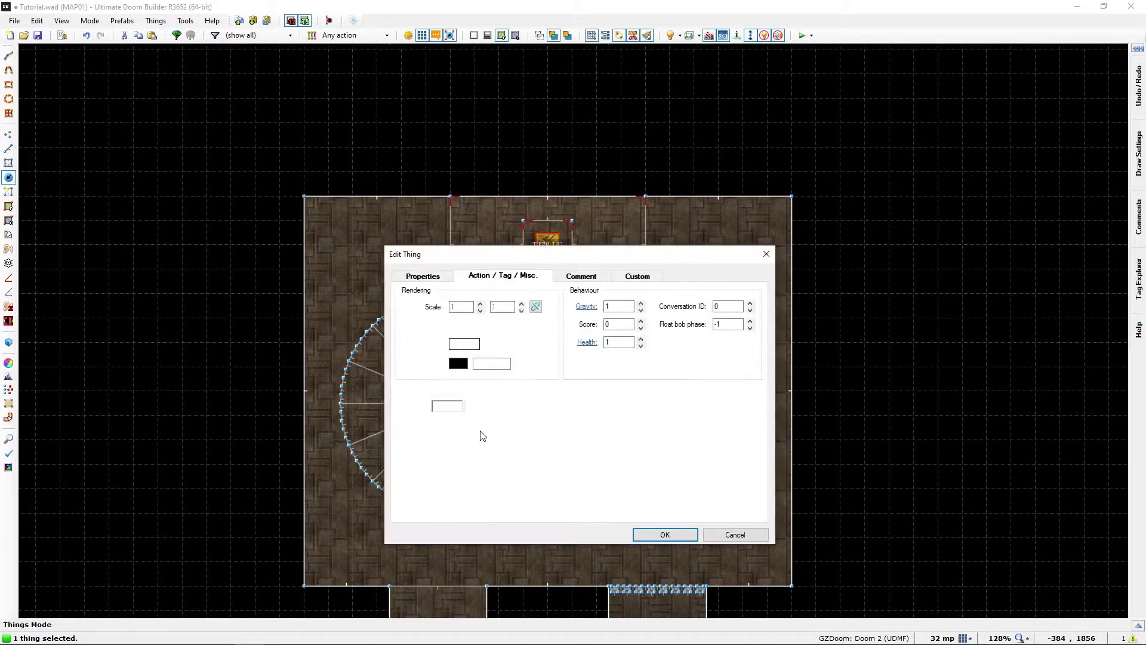
left_click(423, 276)
left_click_drag(565, 507, 576, 505)
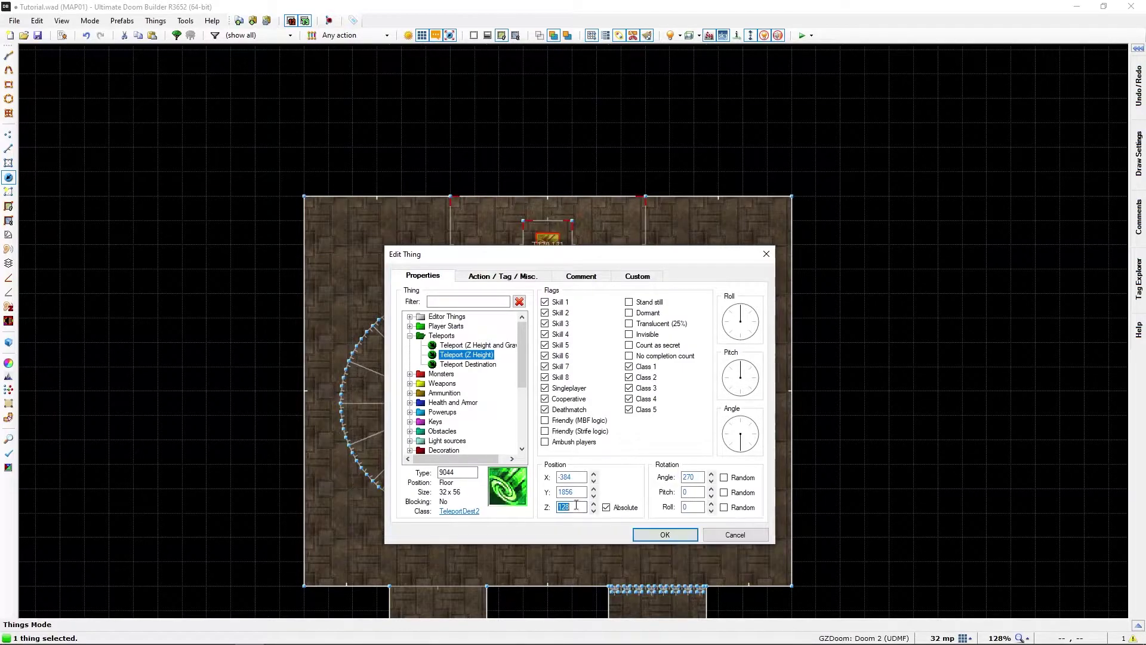
type("204")
left_click(663, 535)
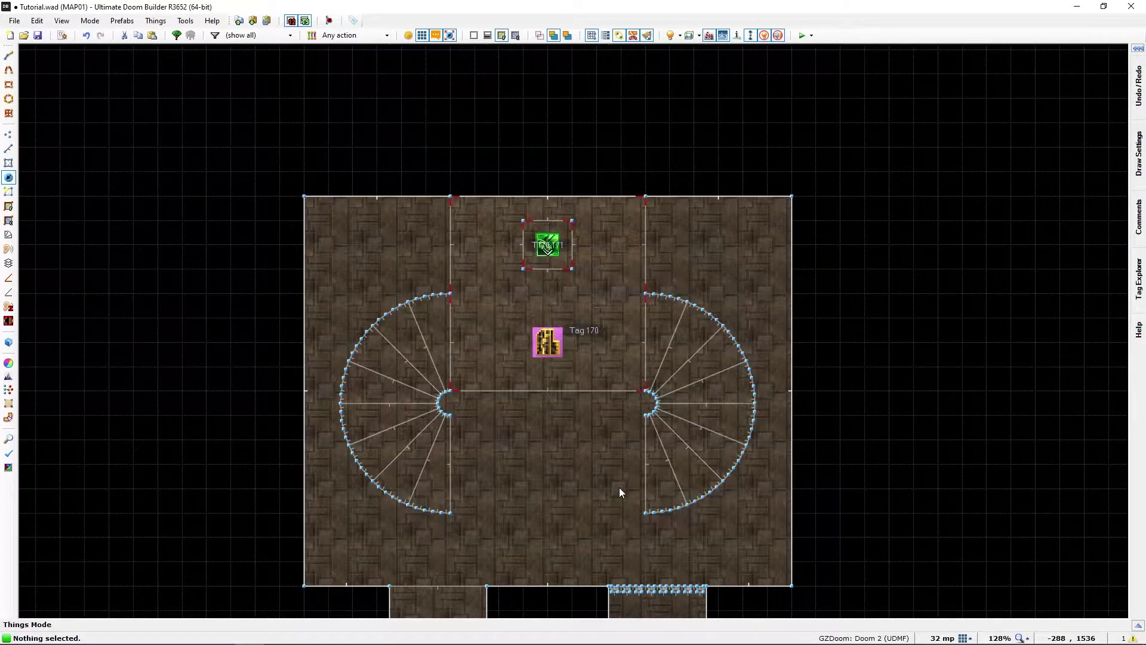
Examine the Teleport (Z Height) thing's height above its pad in the 3D view.
key("q")
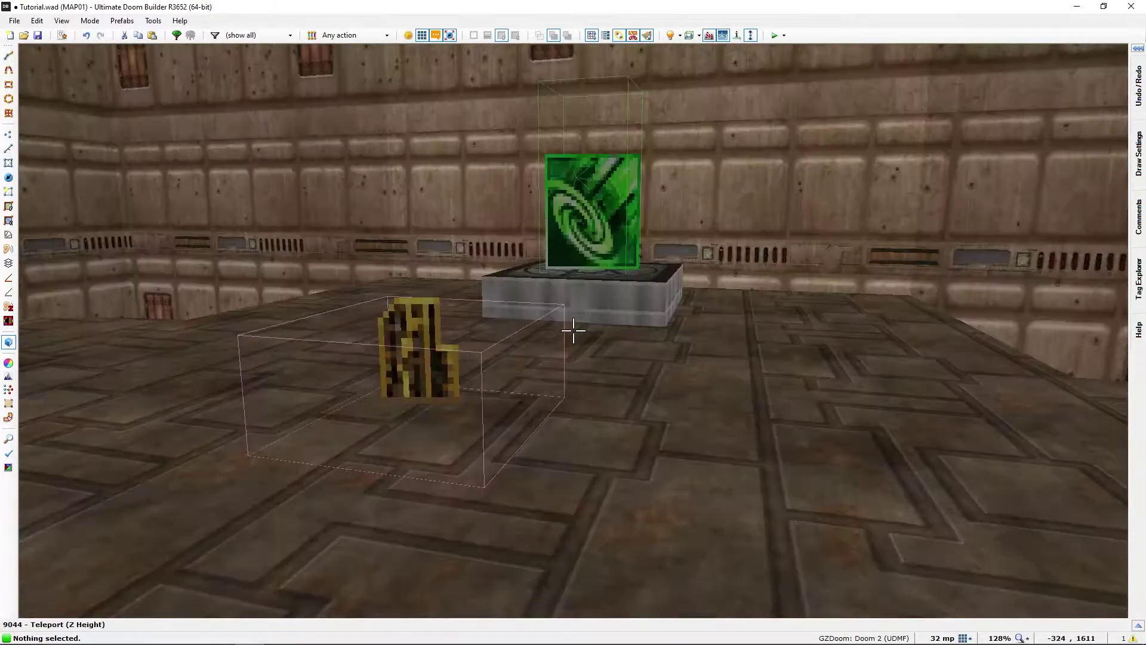
key("e")
key("d")
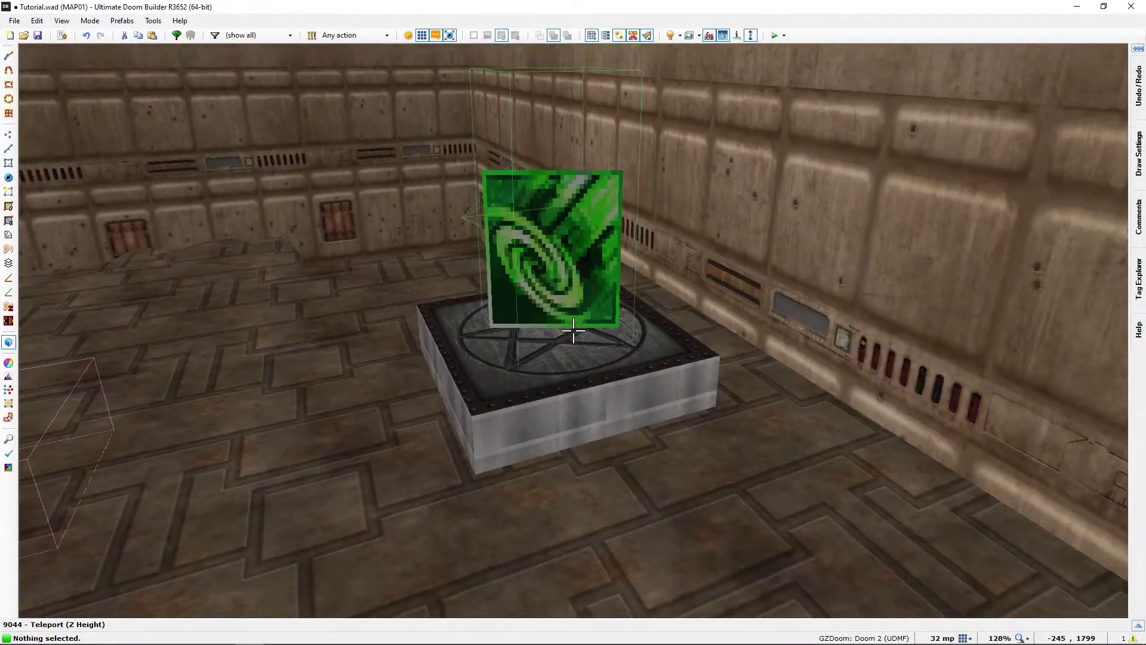
key("s")
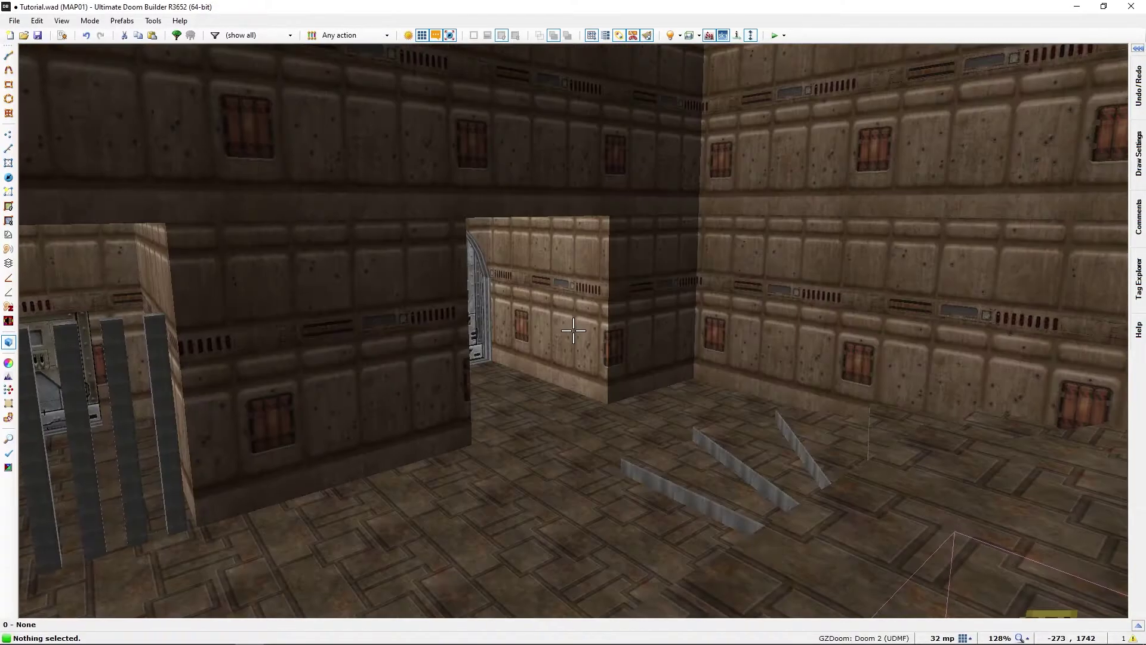
key("q")
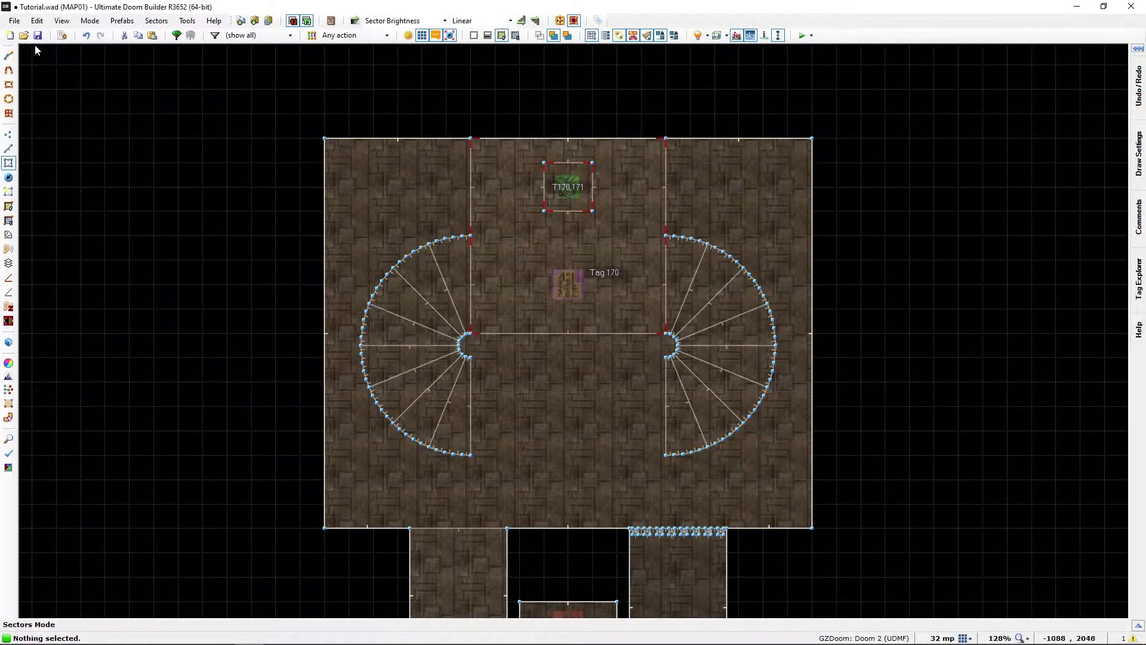
In the TeleprtHeight1 script, replace the Teleport call's tag placeholder with 8 and close the script editor.
left_click(61, 36)
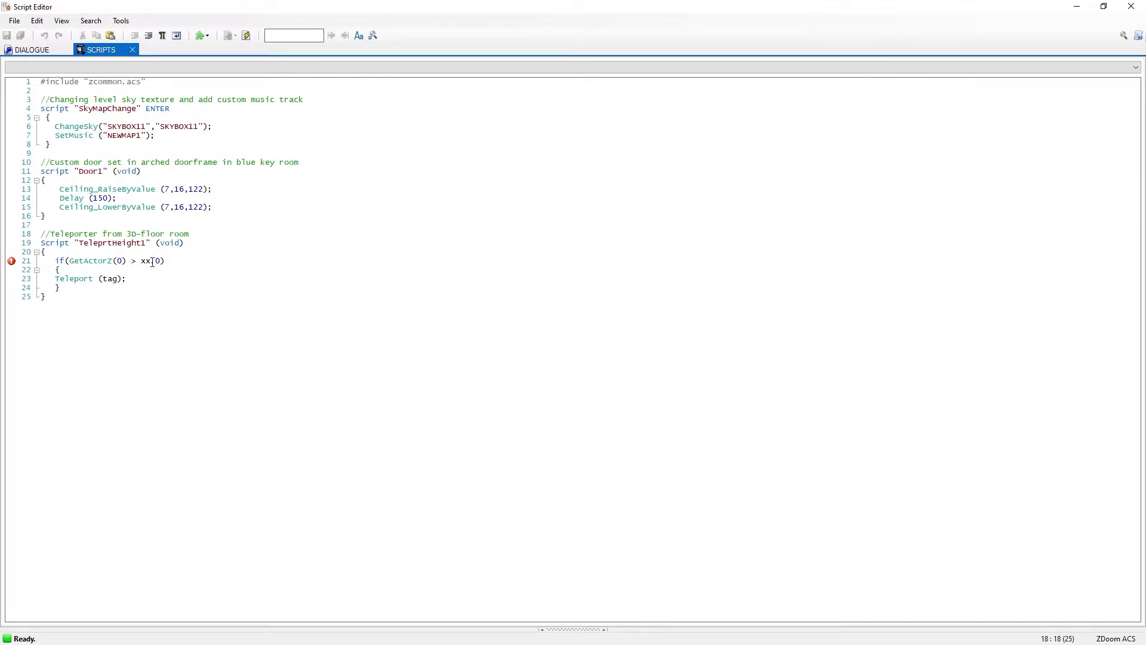
double_click(104, 279)
type("8")
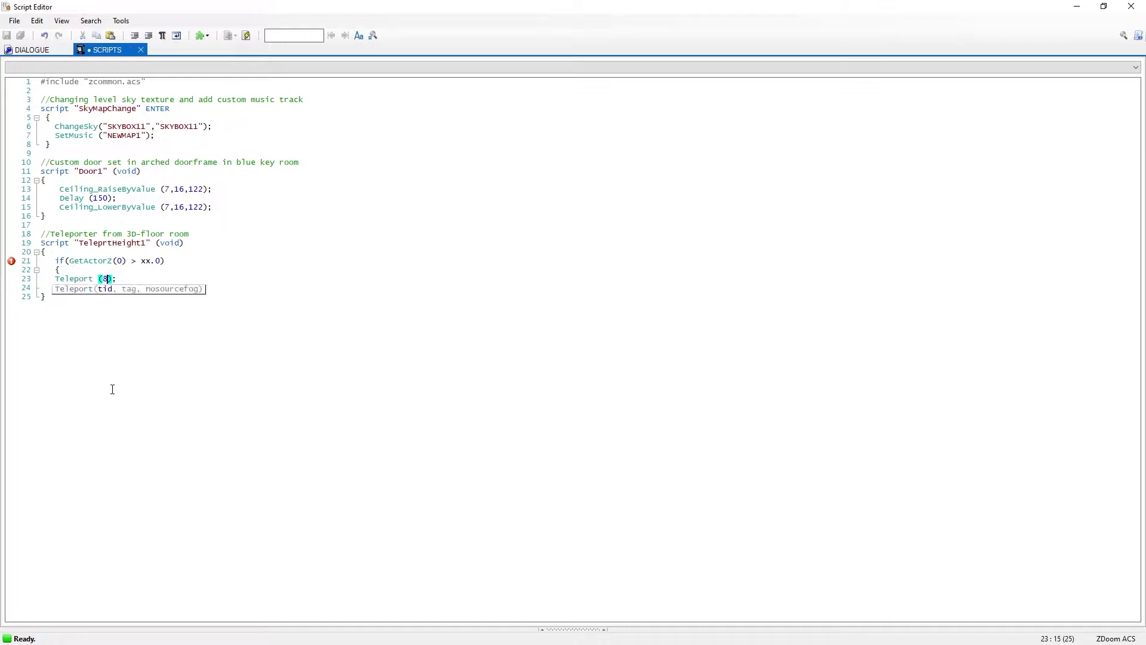
left_click(134, 278)
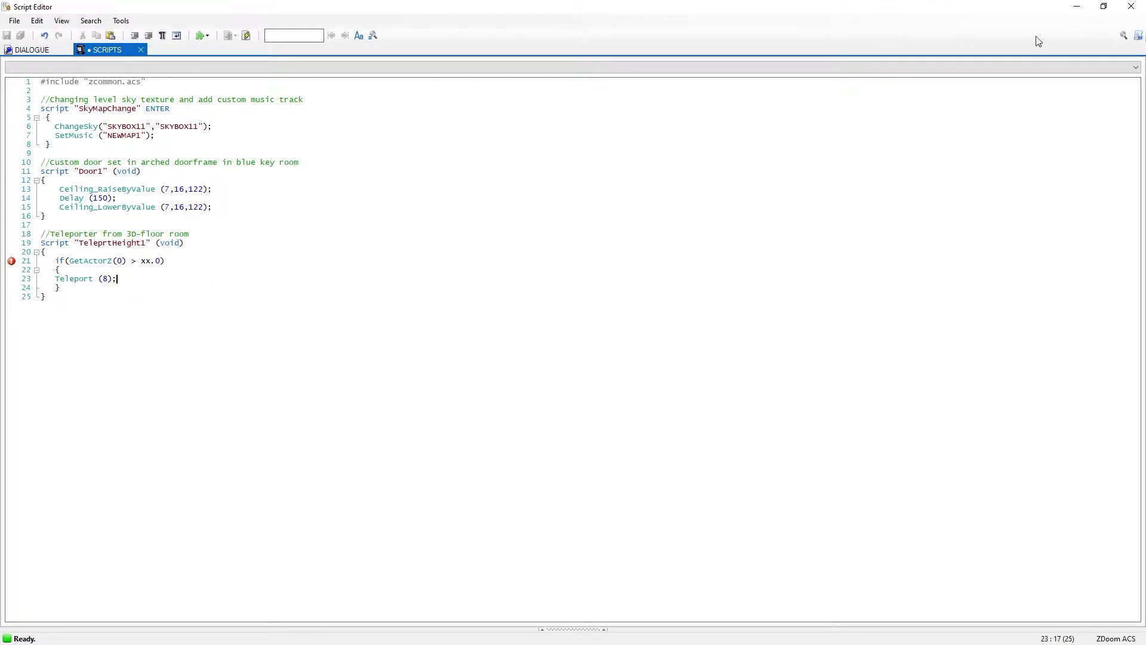
left_click(1131, 6)
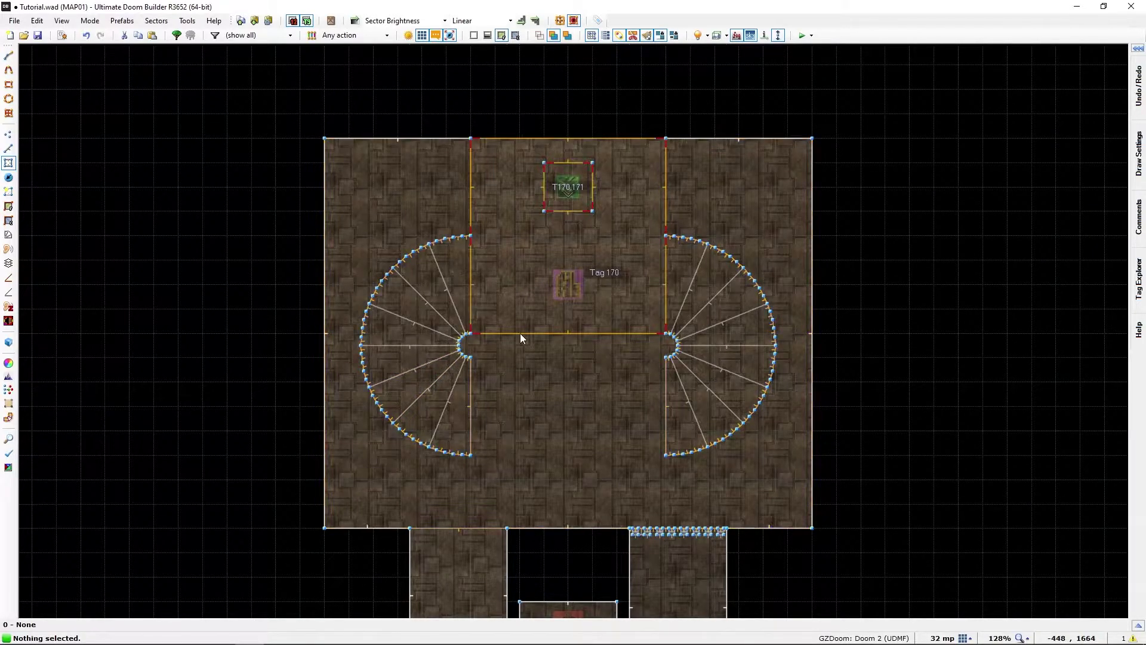
Find the teleporter pad tagged 172 and 100 and check the top height of its GATE4 3D floor.
middle_click_drag(301, 477, 803, 99)
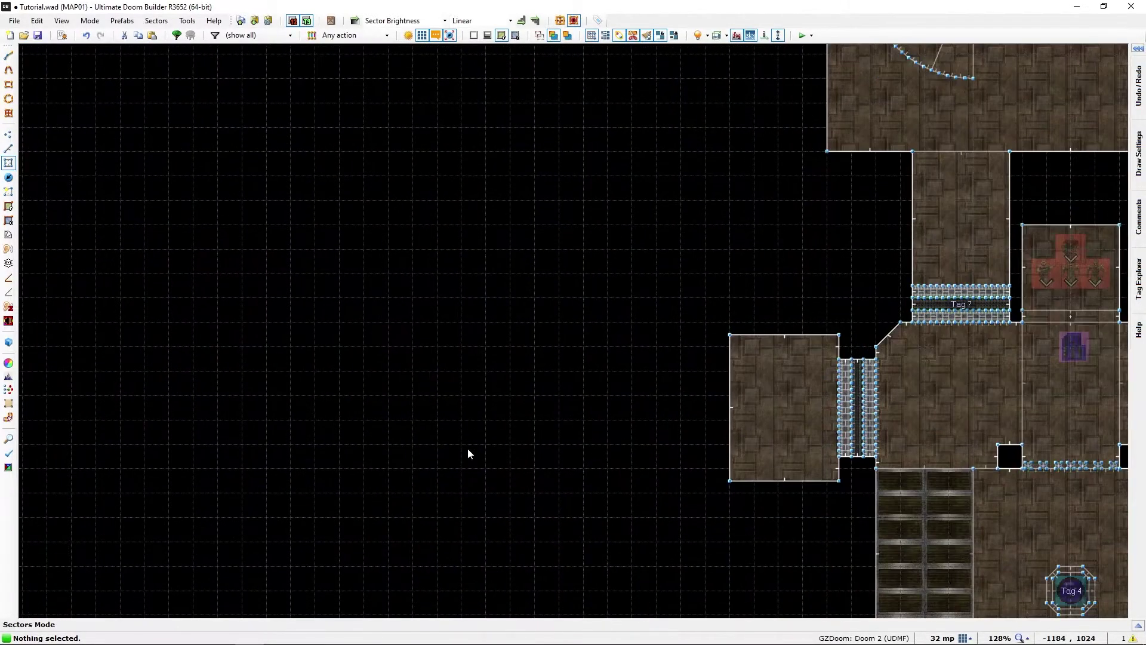
scroll(521, 335, "down", 3)
middle_click_drag(524, 346, 612, 110)
middle_click_drag(532, 420, 405, 382)
scroll(405, 387, "up", 7)
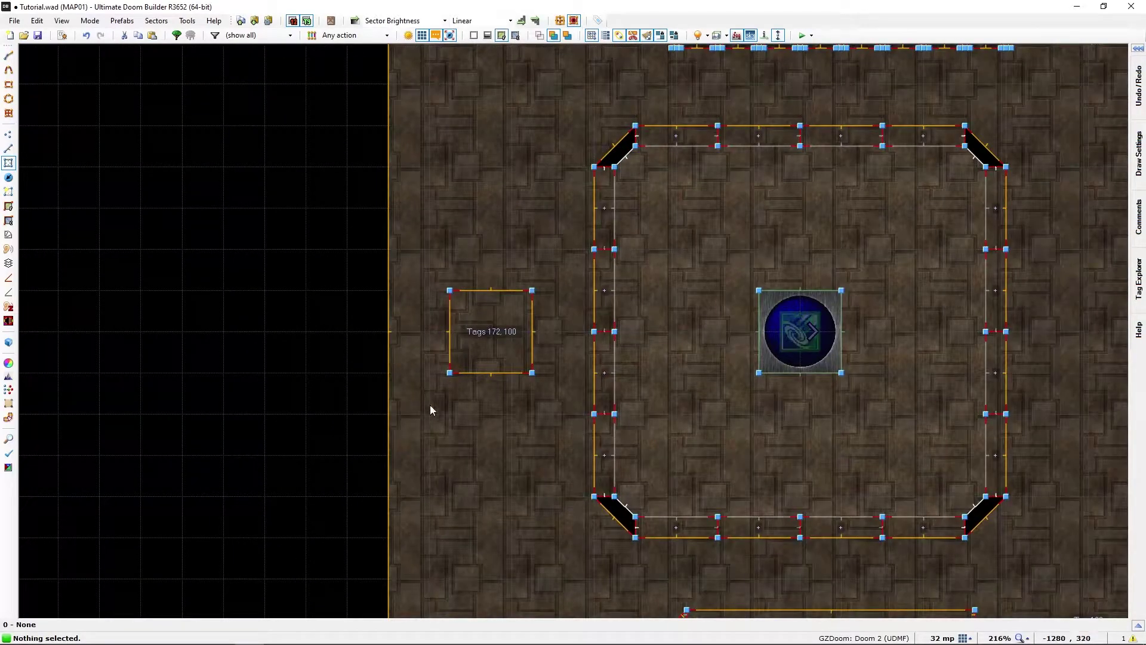
middle_click_drag(430, 407, 384, 450)
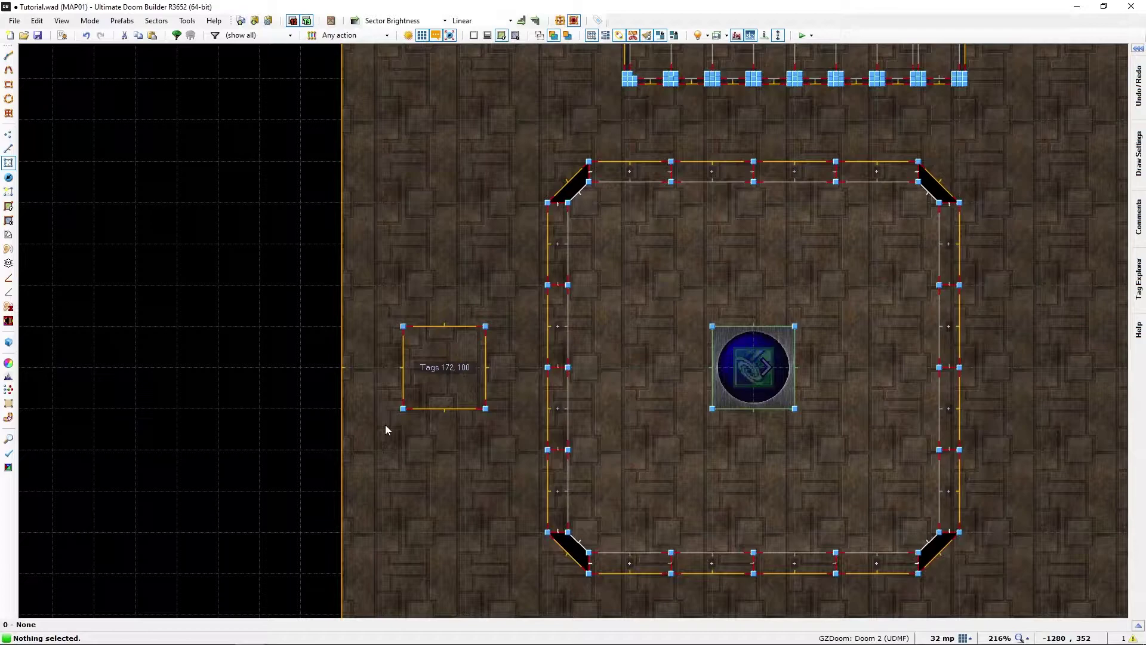
key("3")
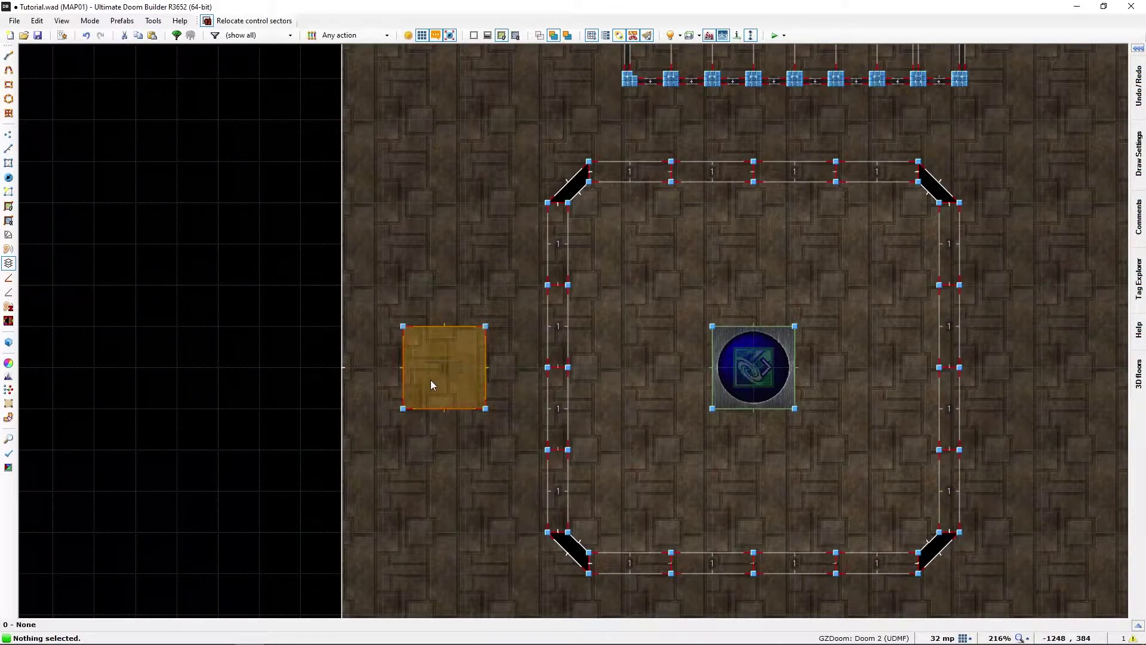
right_click(431, 380)
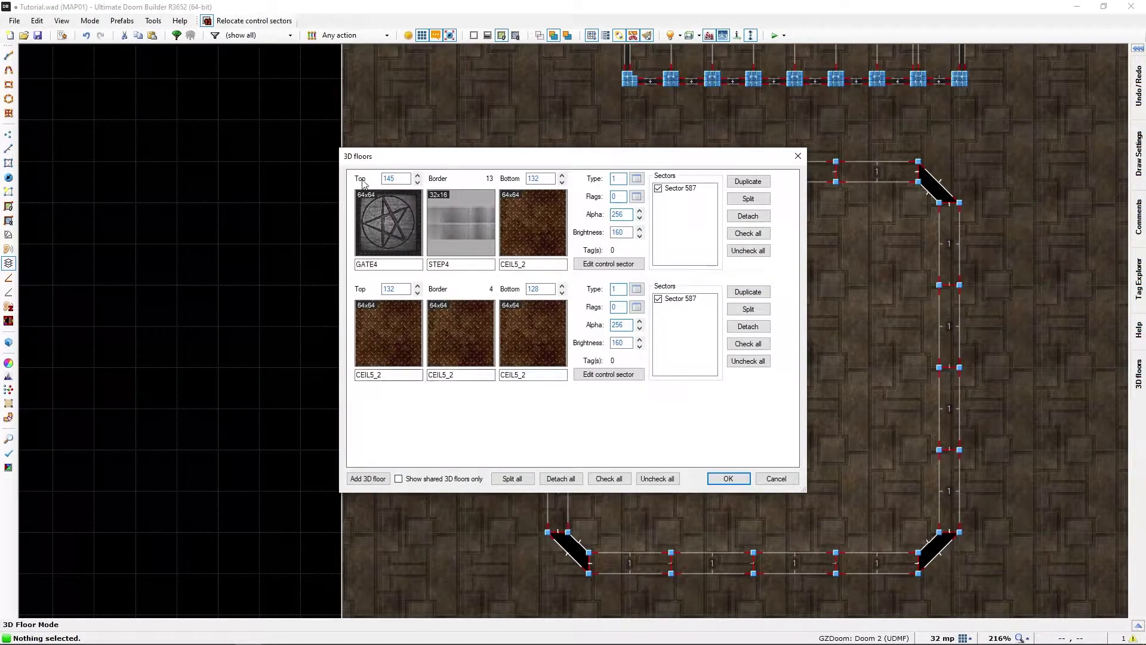
mouse_move(394, 177)
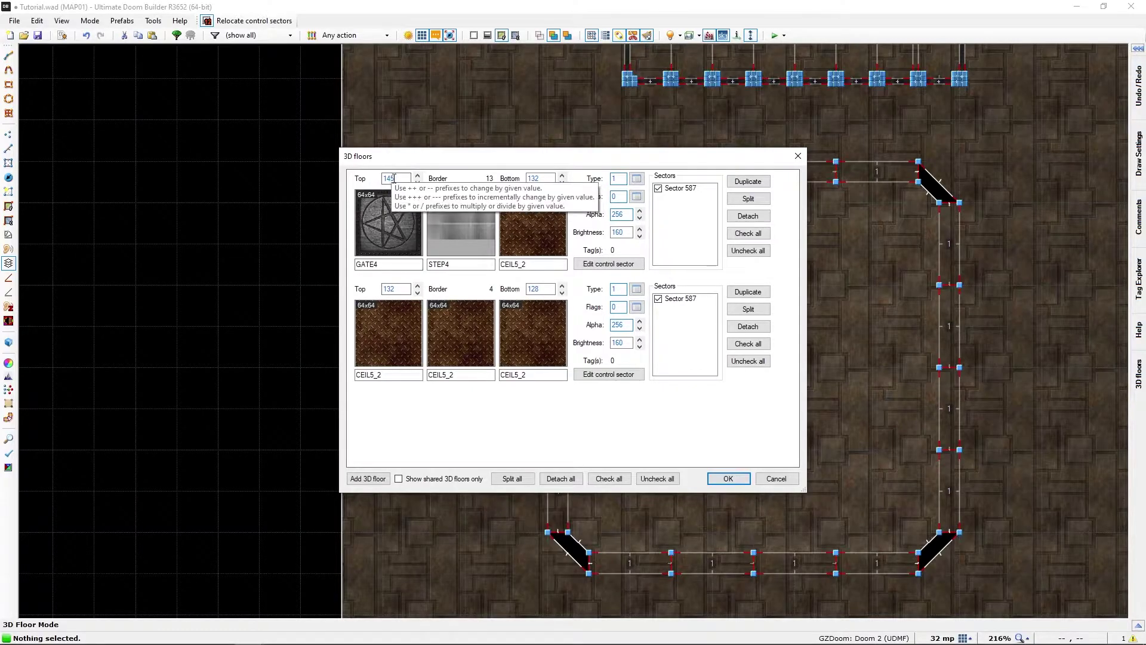
left_click(728, 478)
Examine the source teleporter pad in the 3D view and check its control sector's ceiling and floor heights.
key("q")
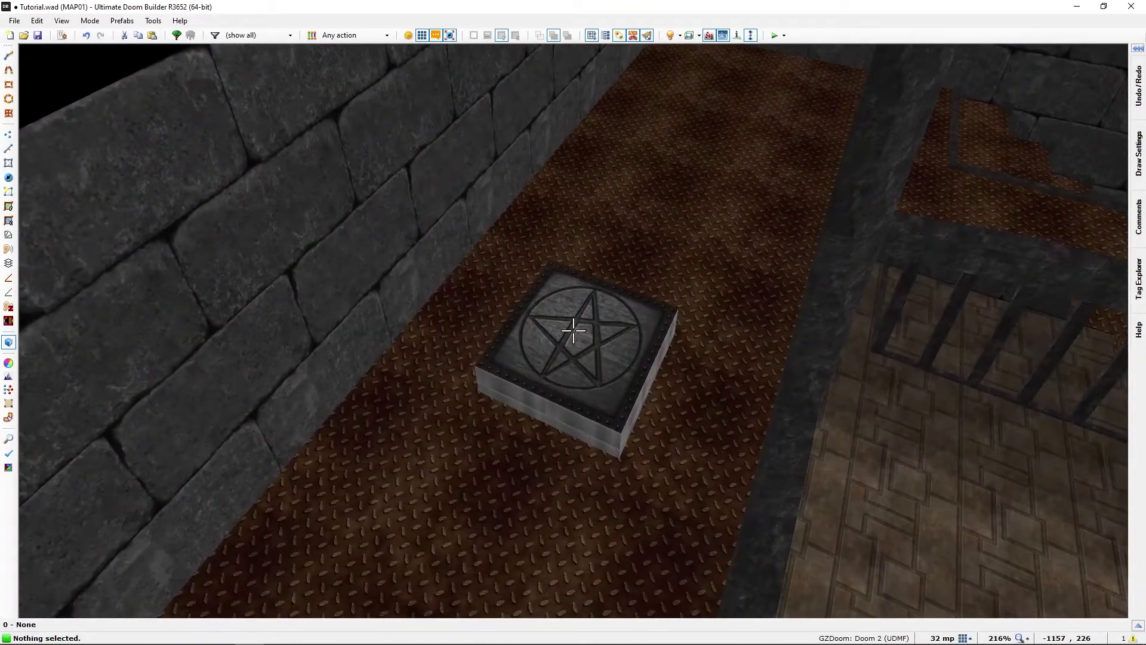
right_click(573, 330)
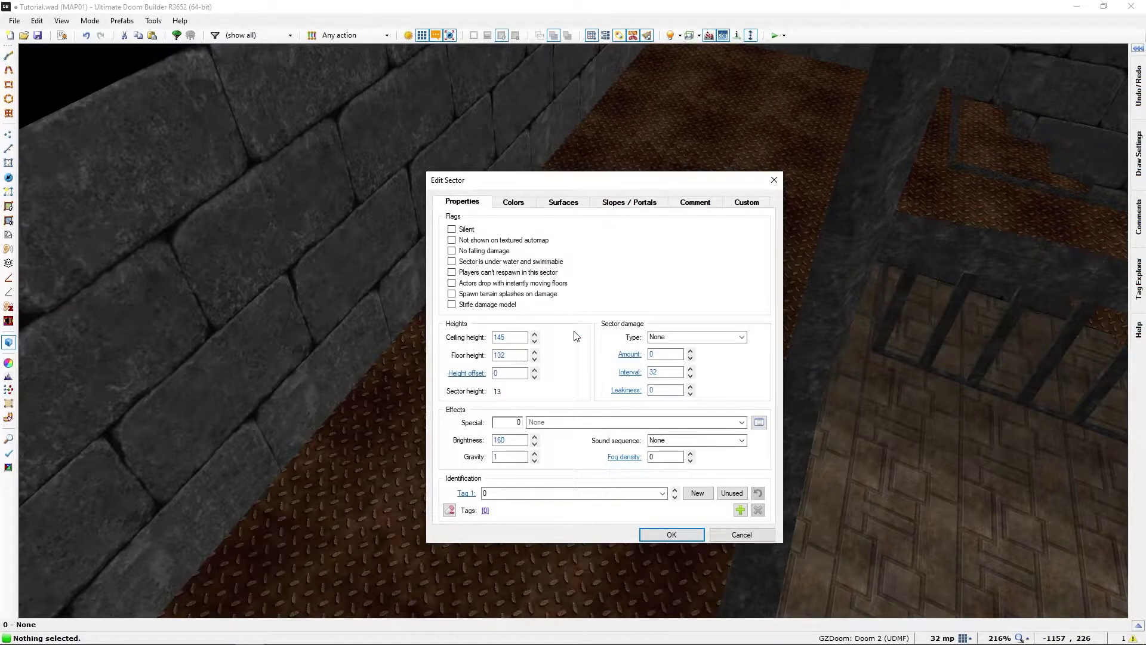
key("Return")
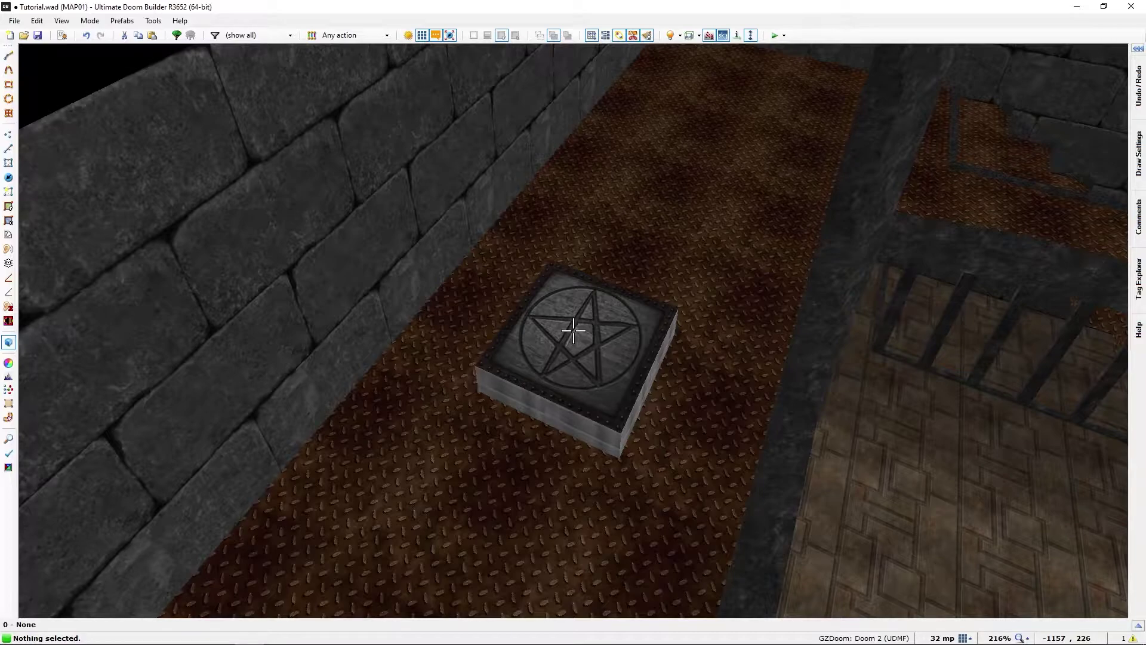
key("d")
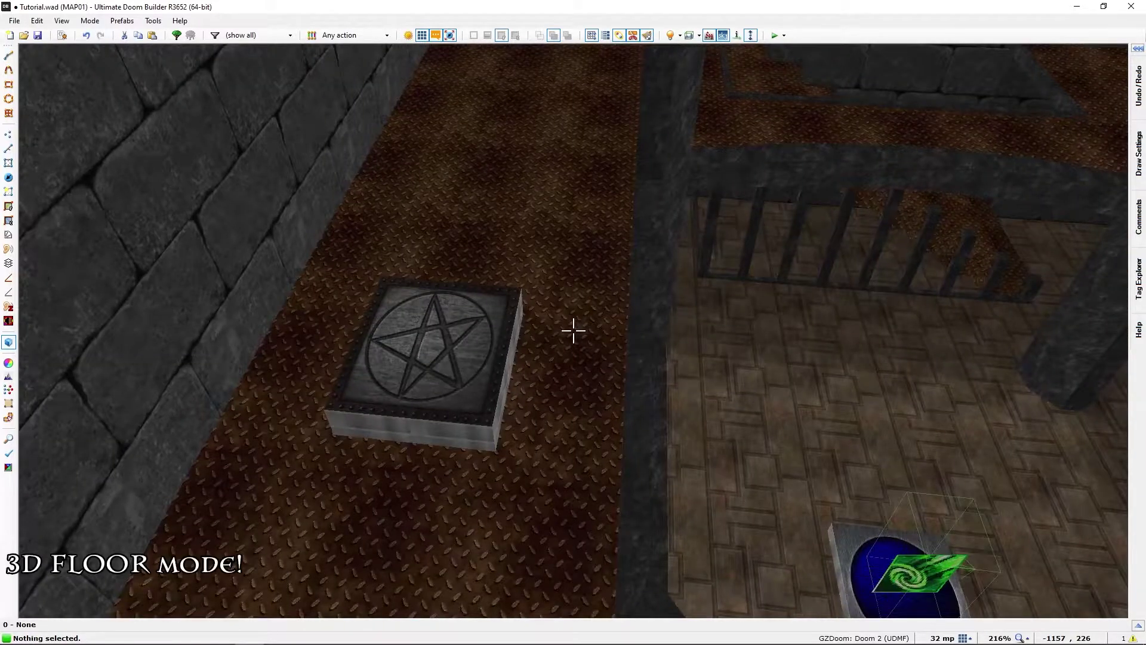
key("d")
key("w")
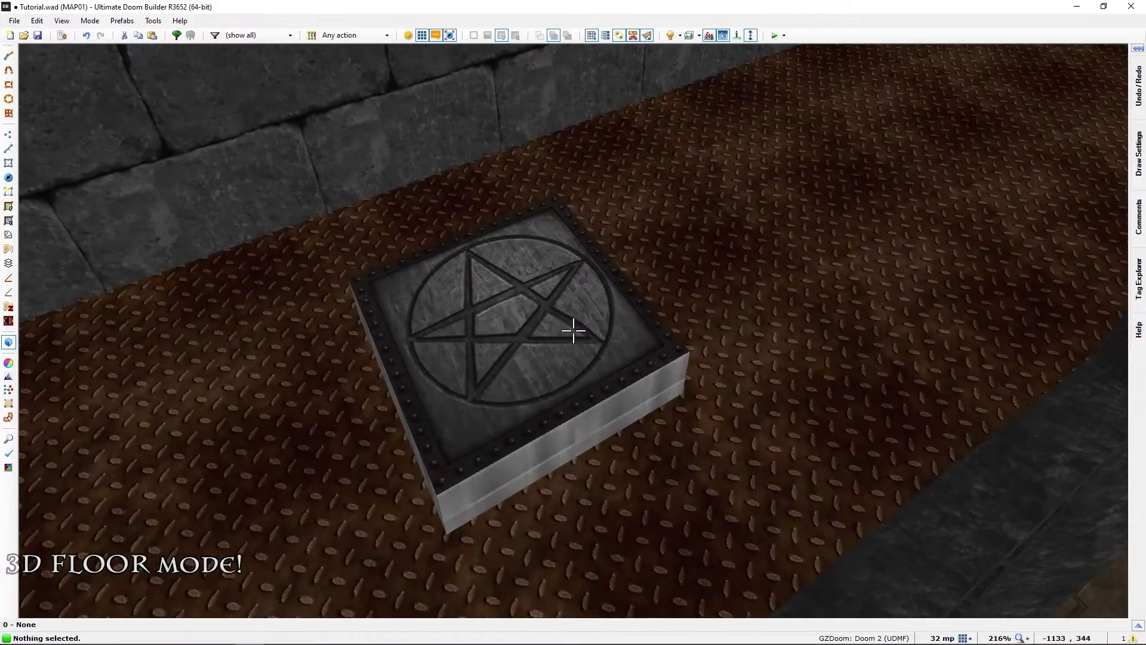
key("q")
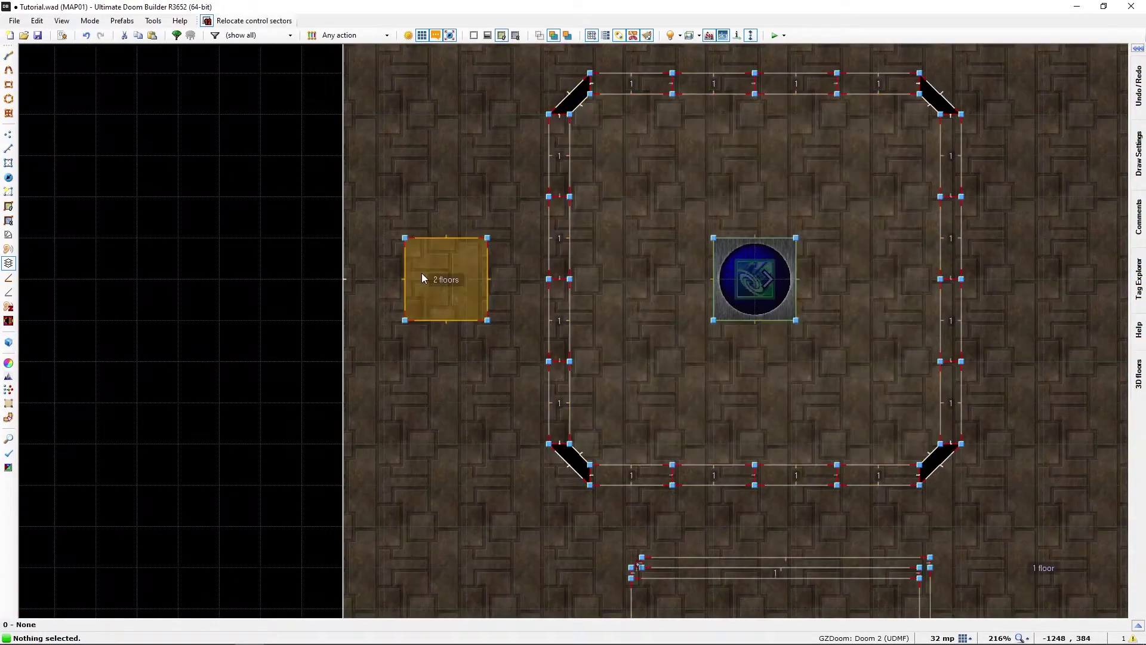
middle_click_drag(421, 273, 493, 319)
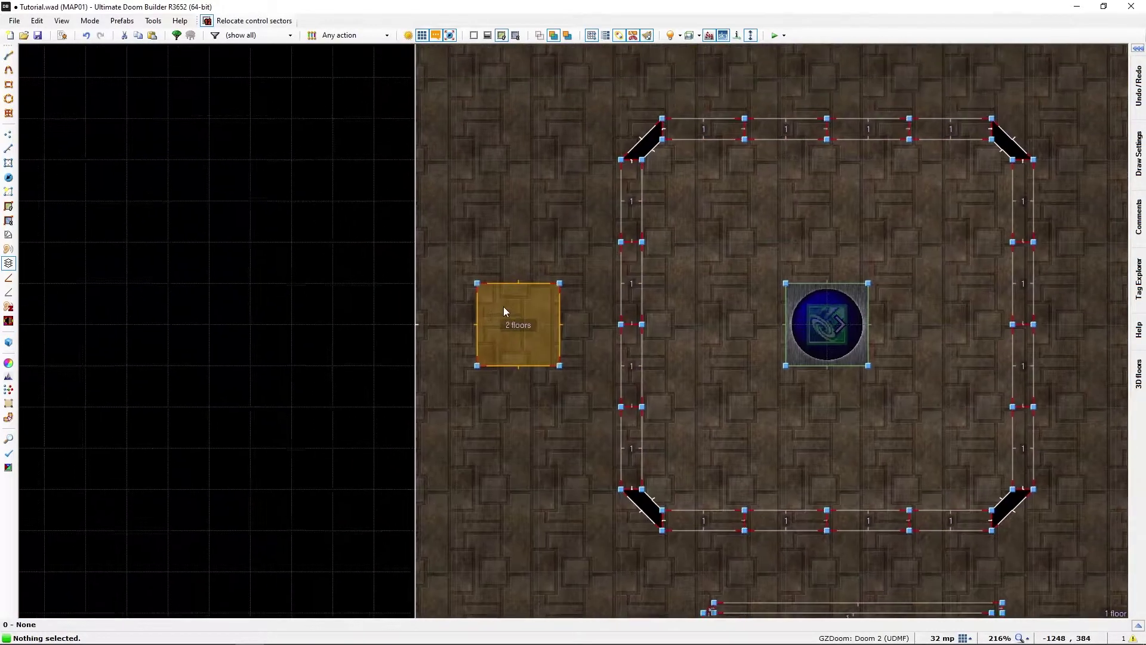
Set the GetActorZ threshold in the TeleprtHeight1 script to 135.0, save and compile it, and close the script editor.
left_click(62, 35)
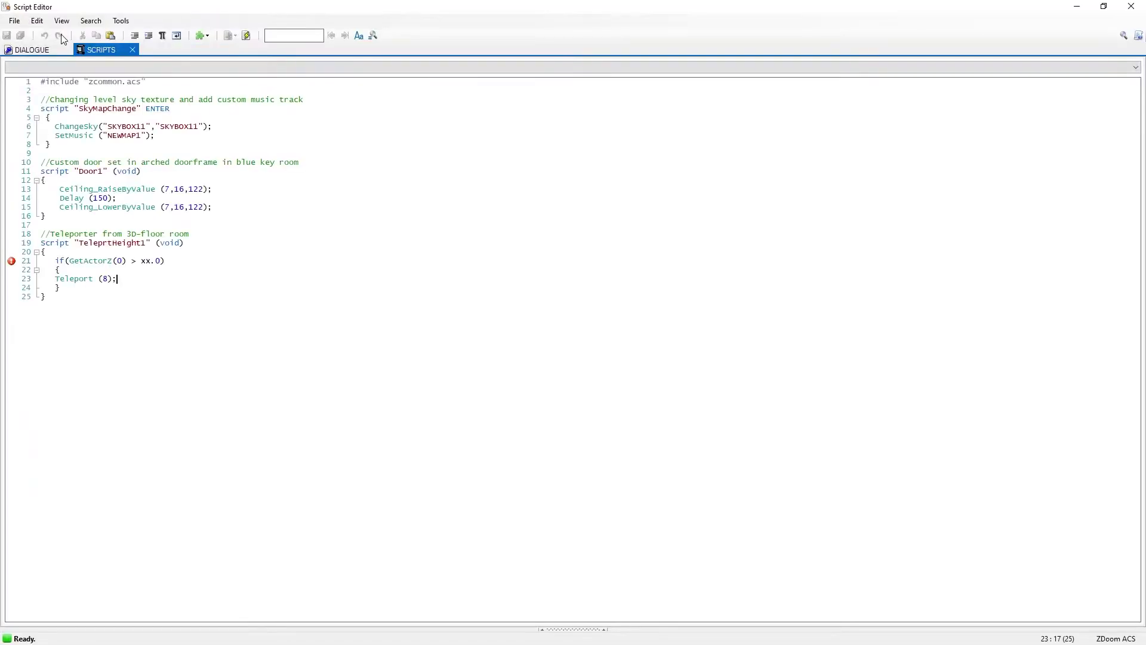
double_click(144, 260)
type("145")
key("BackSpace")
type("35")
key("ctrl+s")
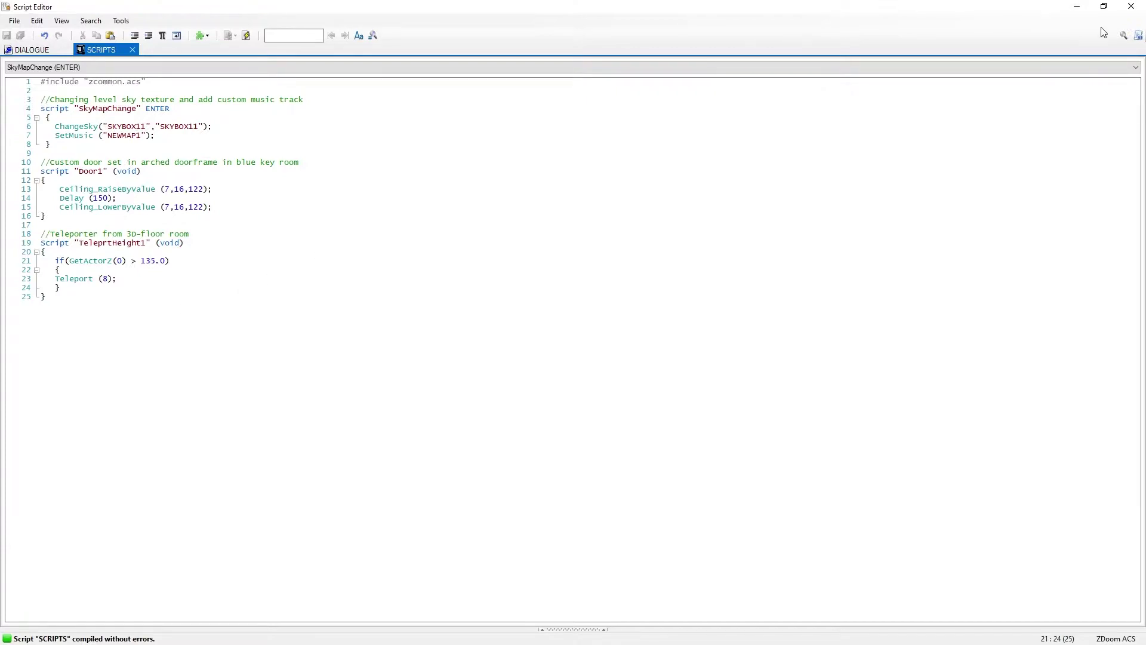
left_click(1132, 6)
Inspect the source teleporter pad on the raised 3D floor and the surrounding map in the 3D view.
scroll(531, 324, "down", 4)
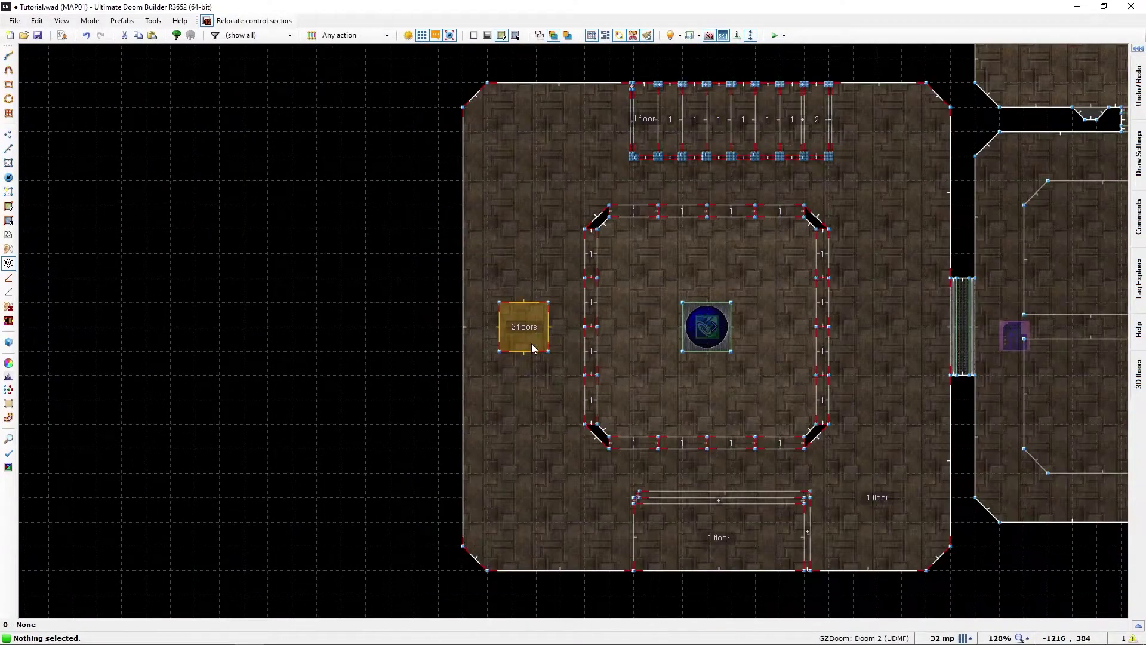
key("w")
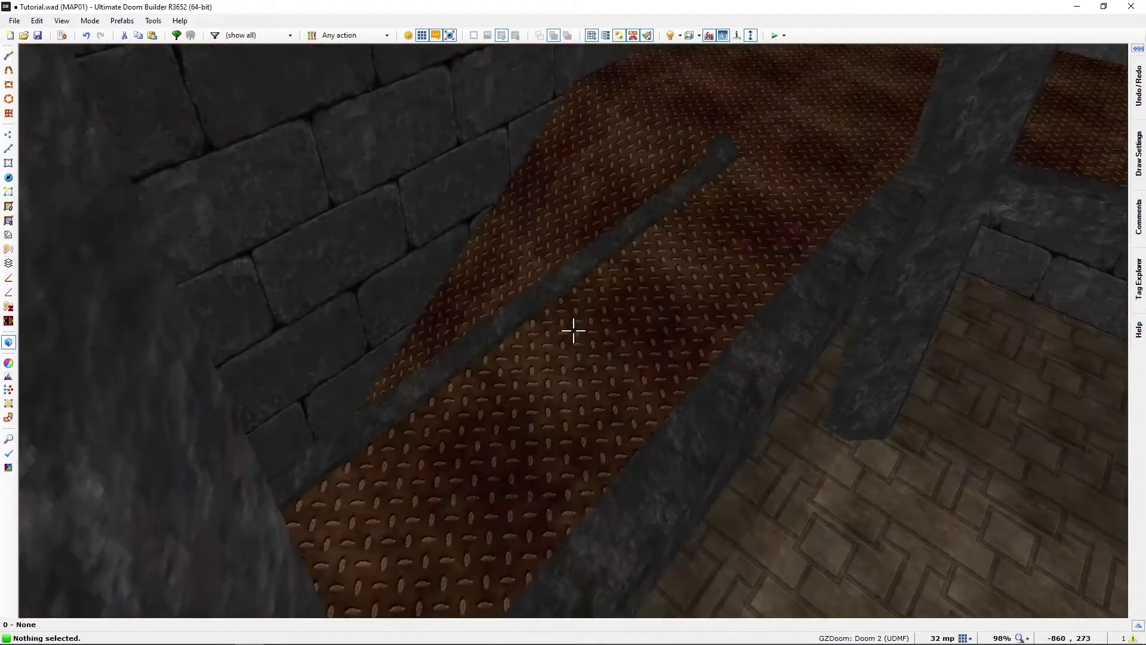
key("s")
key("s")
key("e")
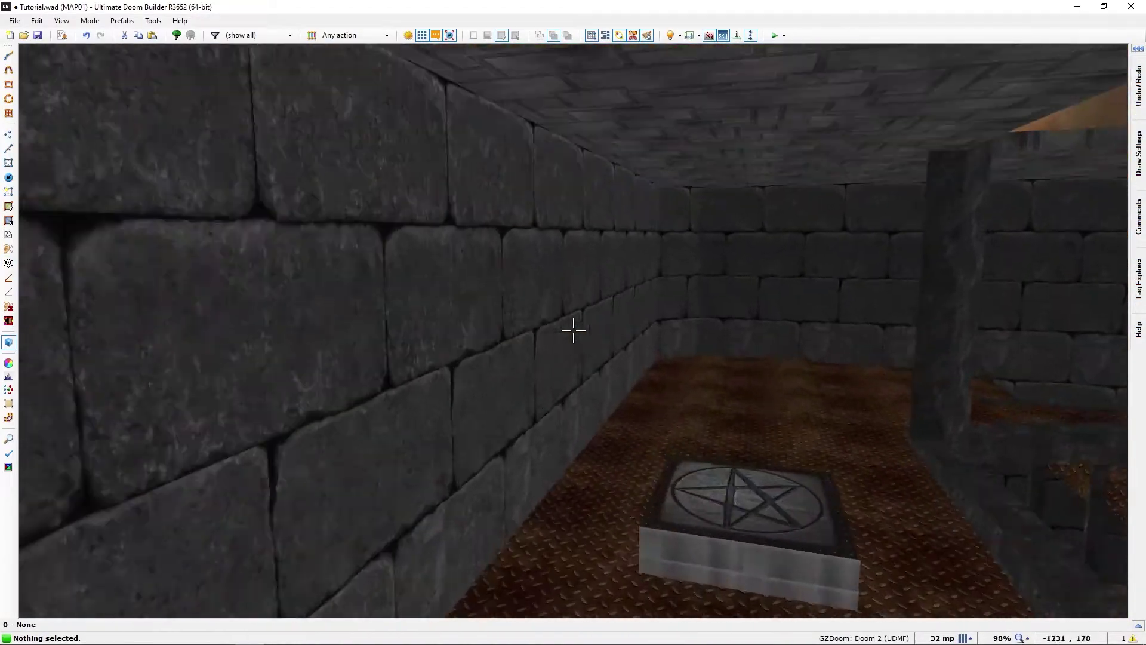
key("e")
key("w")
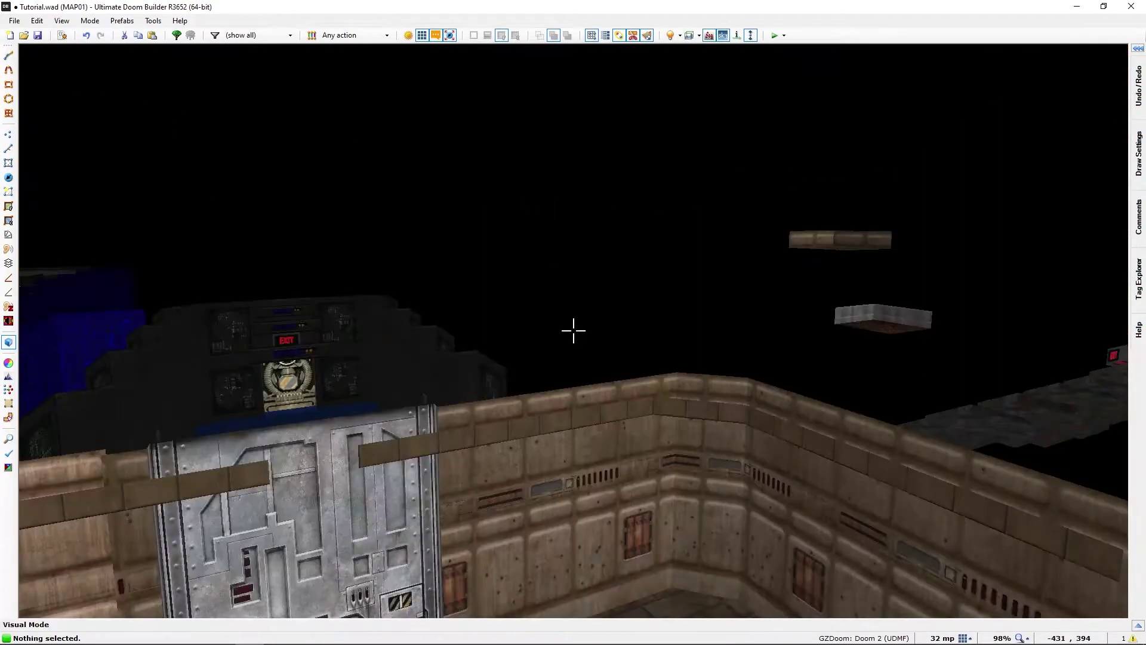
Find the second teleporter pad on the raised 3D floor in the 3D view and locate it on the 2D map.
key("w")
key("w")
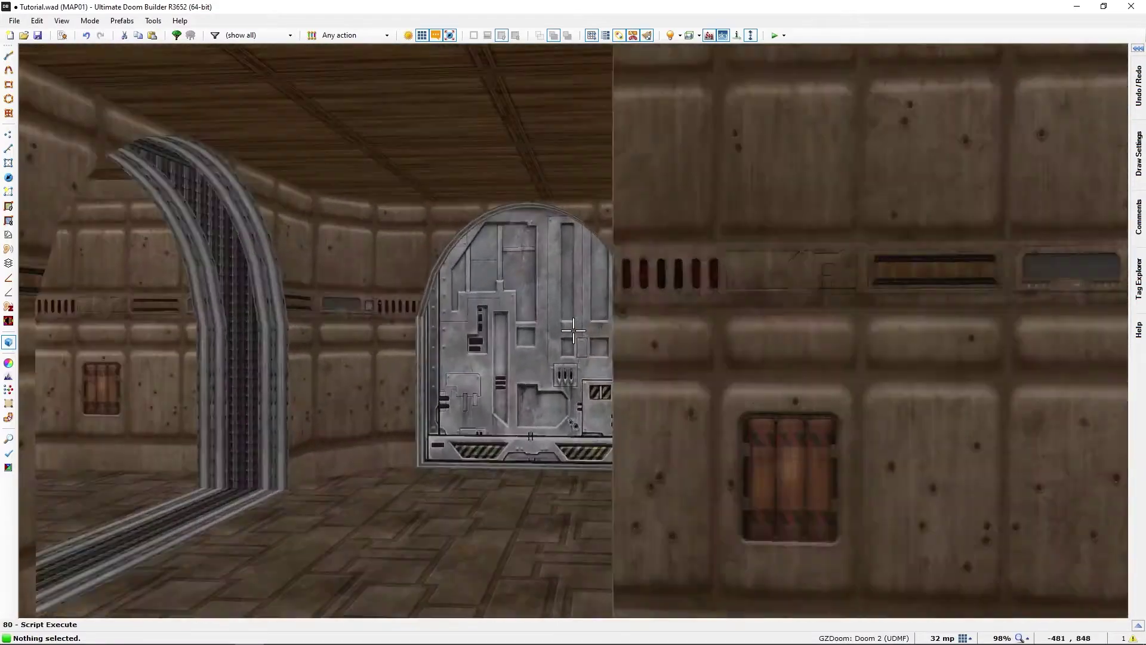
key("w")
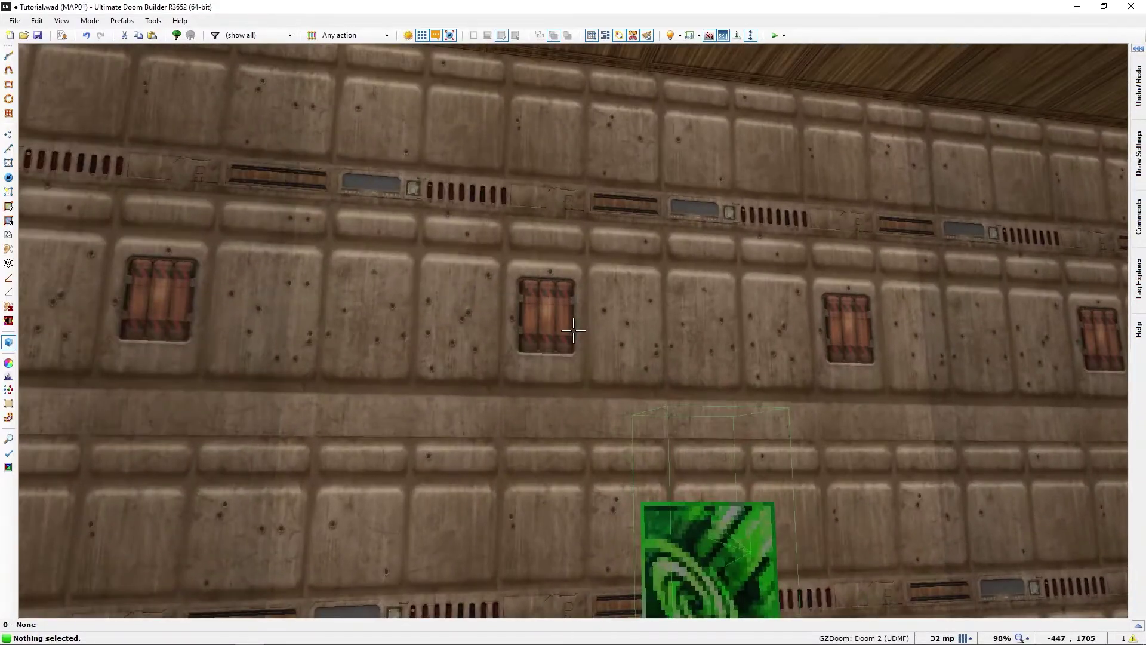
key("q")
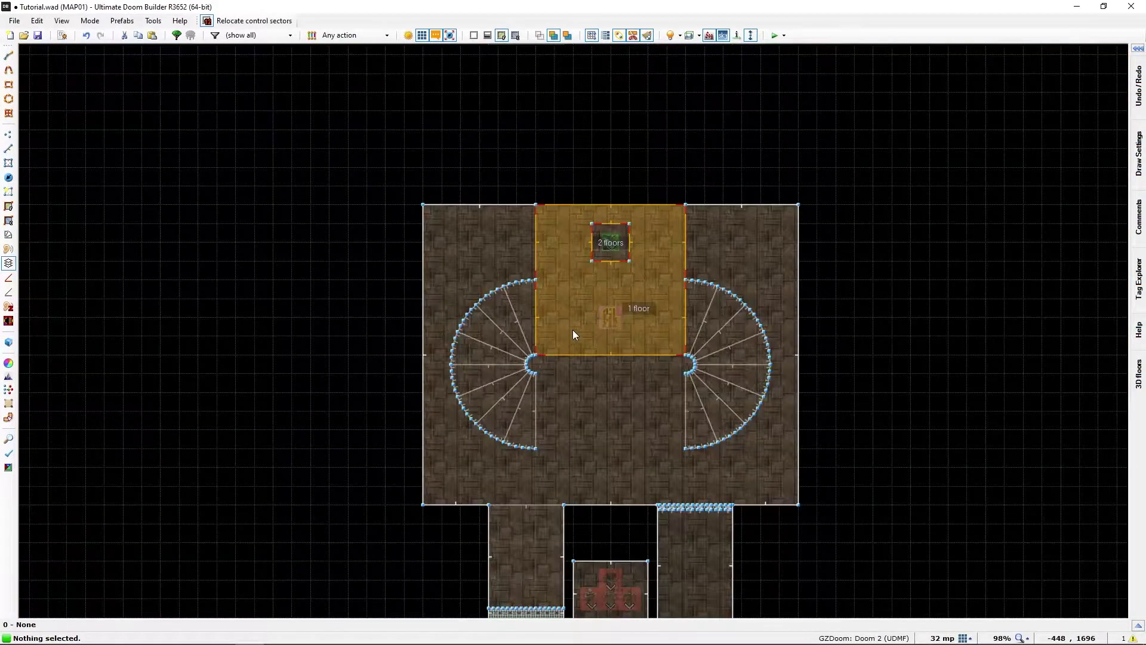
scroll(520, 430, "up", 4)
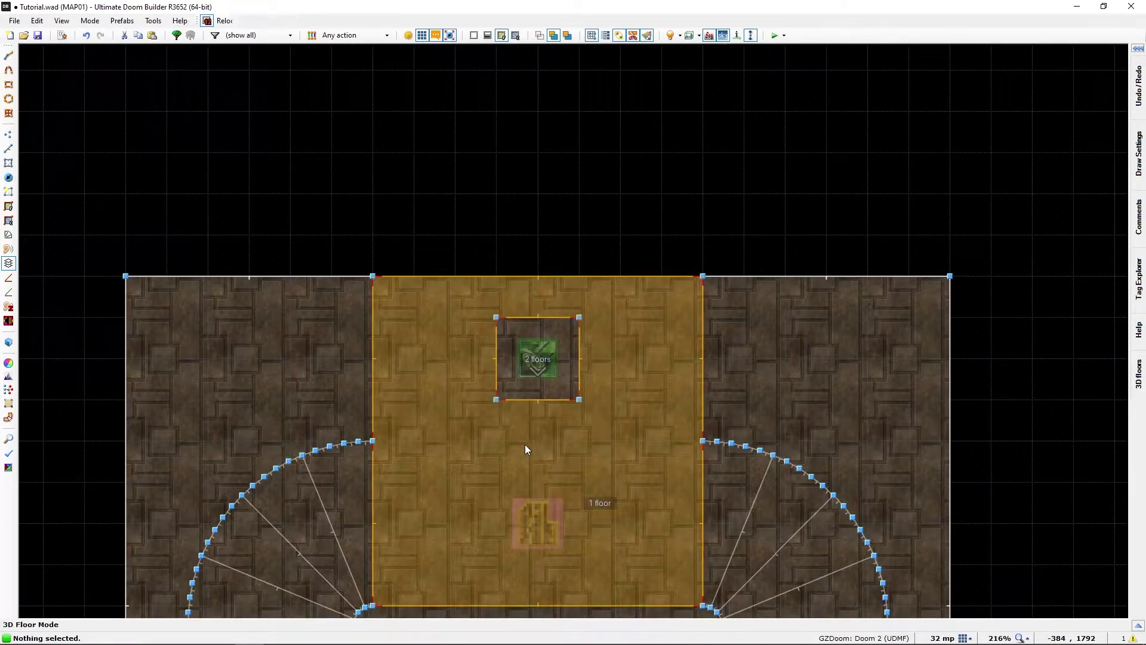
key("l")
left_click_drag(469, 303, 617, 410)
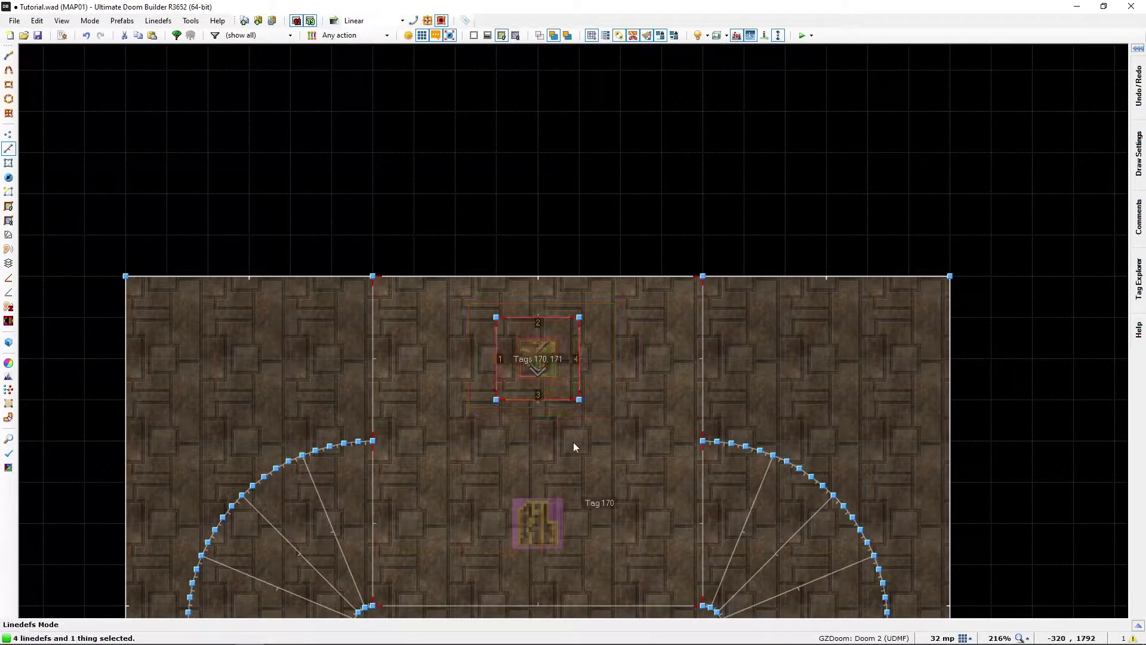
scroll(528, 431, "up", 1)
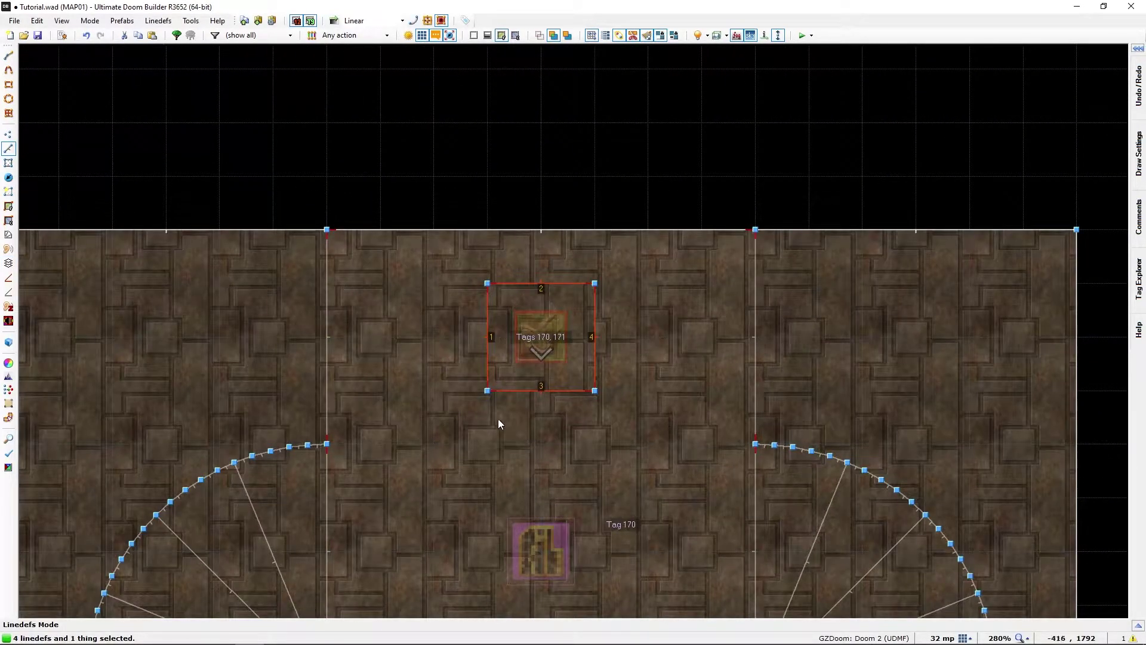
right_click(508, 390)
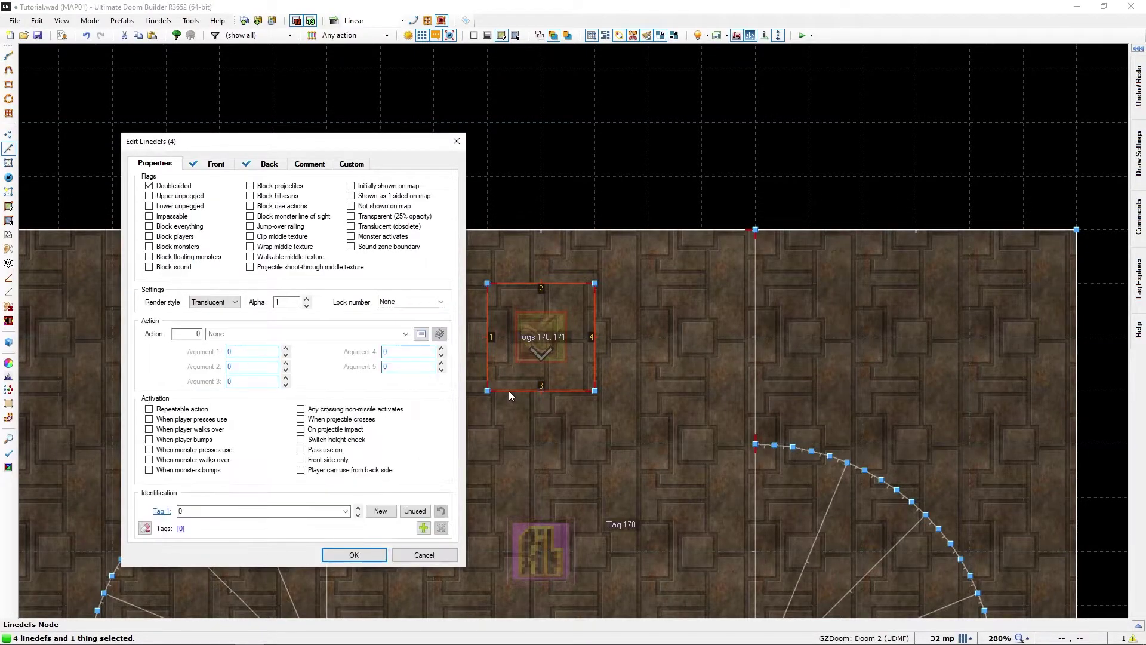
key("Escape")
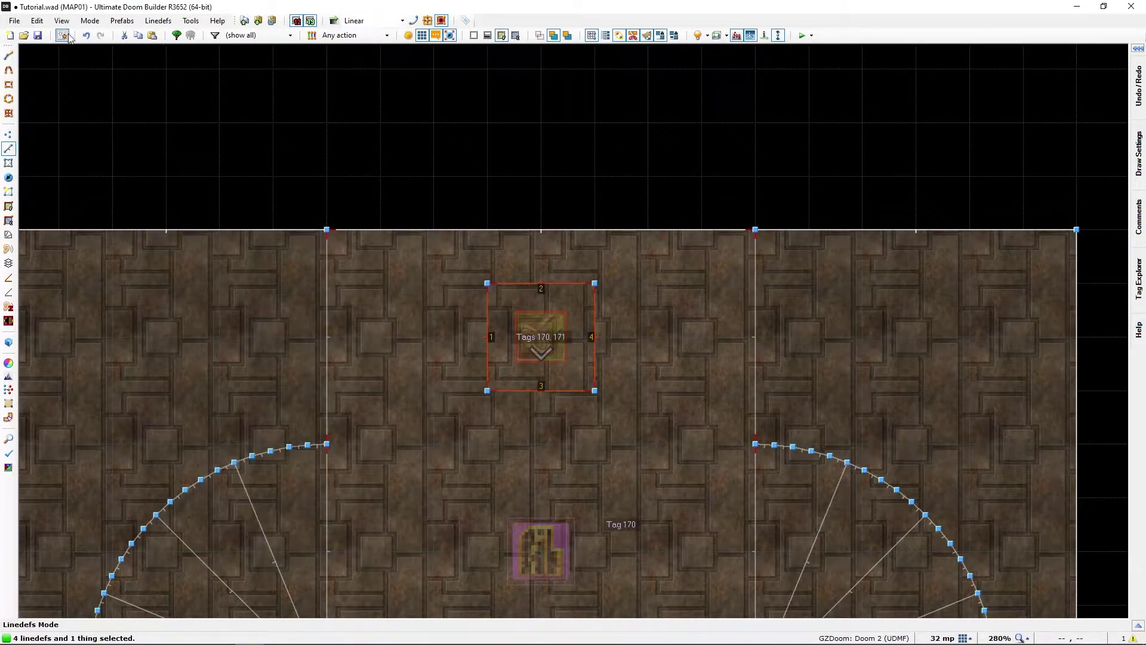
Open the map's script editor and compile the SCRIPTS code.
left_click(62, 36)
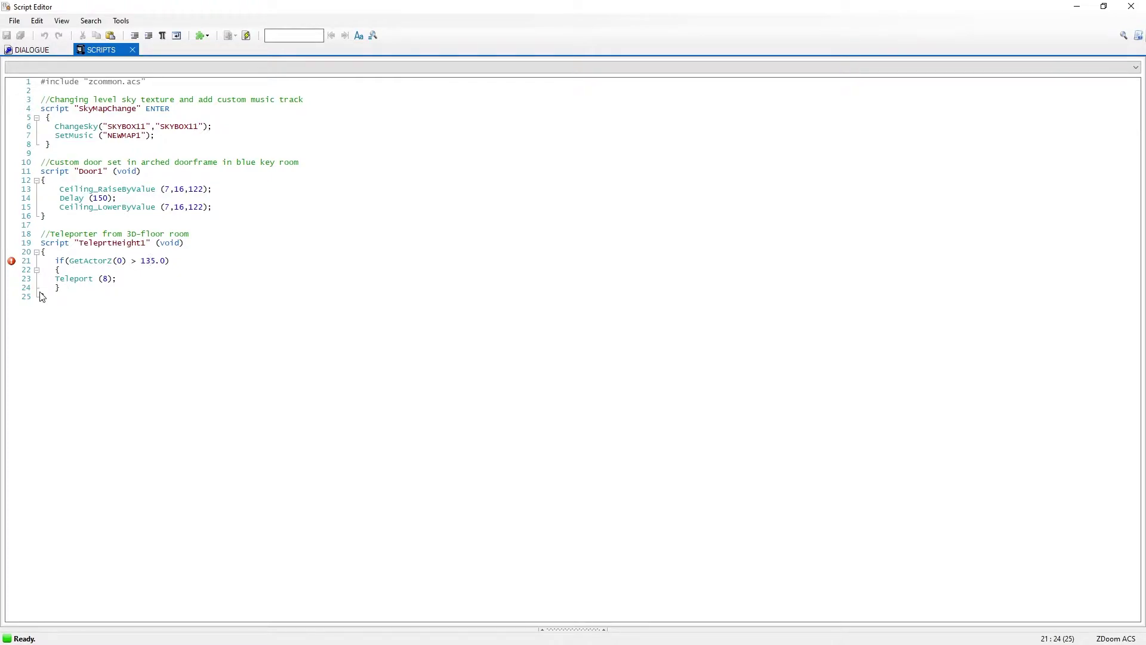
left_click(118, 311)
key("F9")
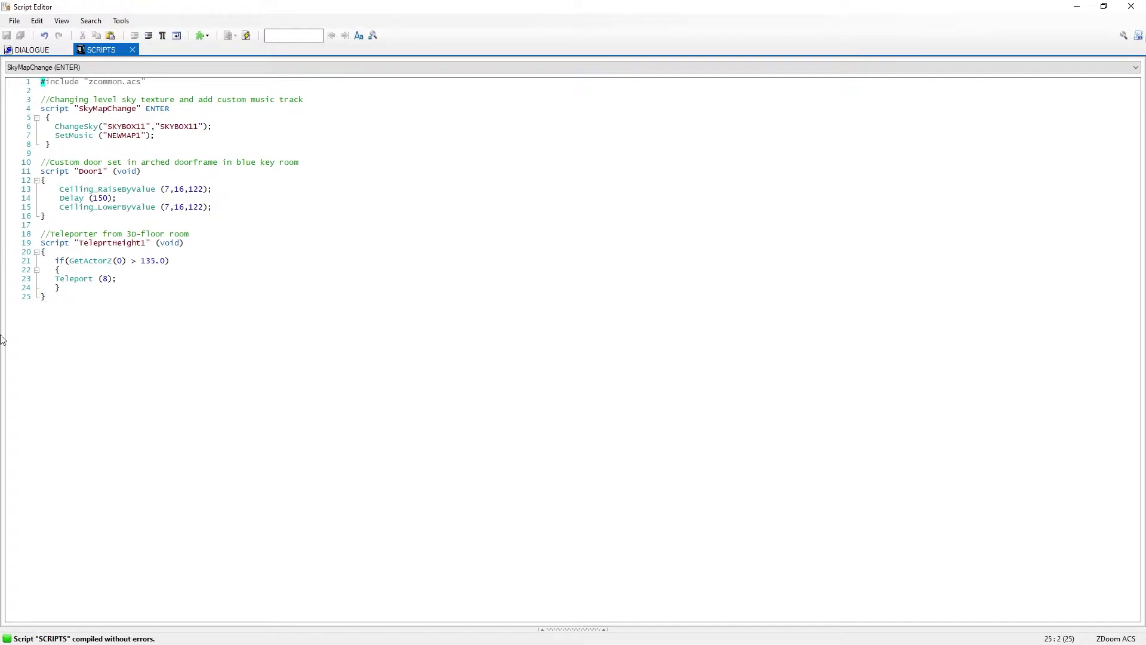
Duplicate the whole TeleprtHeight1 script block, including its comment, below the original, separated by a blank line.
left_click(41, 235)
left_click_drag(42, 236, 100, 302)
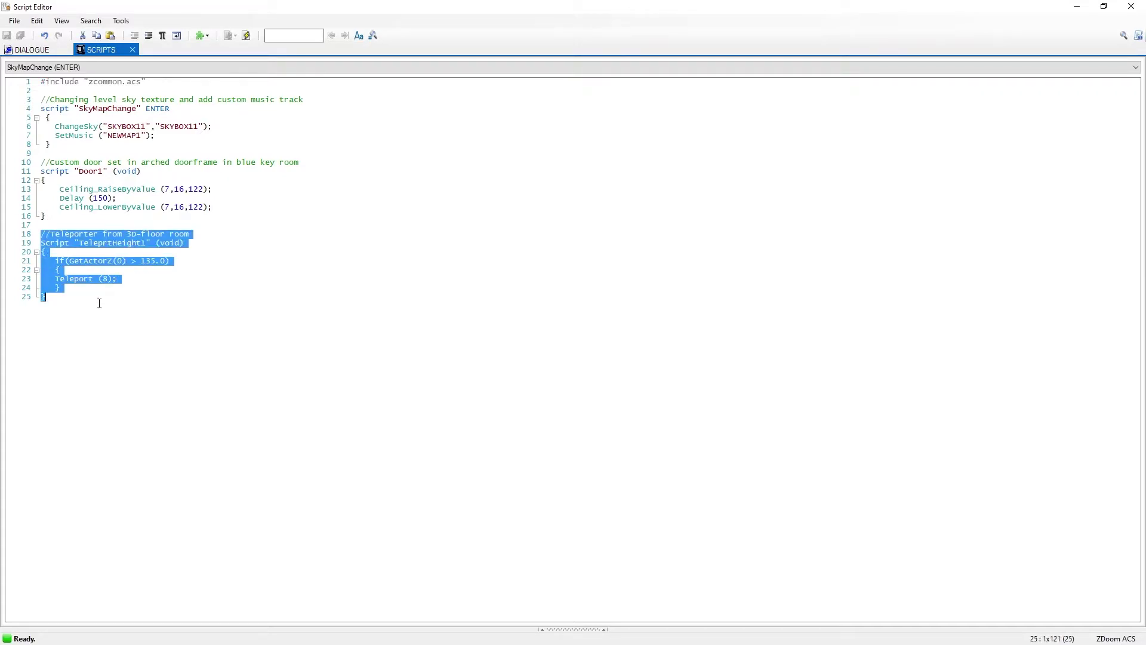
left_click(48, 298)
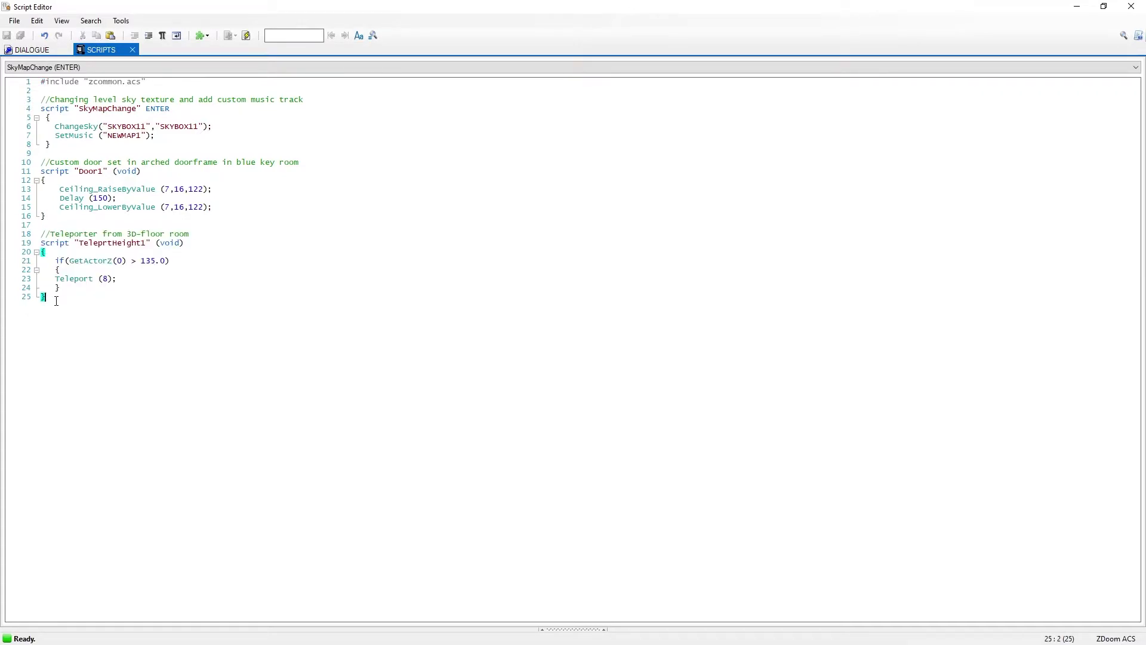
key("Return")
key("Return")
type("//Teleporter from 3D-floor room Script \"TeleprtHeight1\" (void) {    if(GetActorZ(0) > 135.0)    {    Teleport (8);    } }")
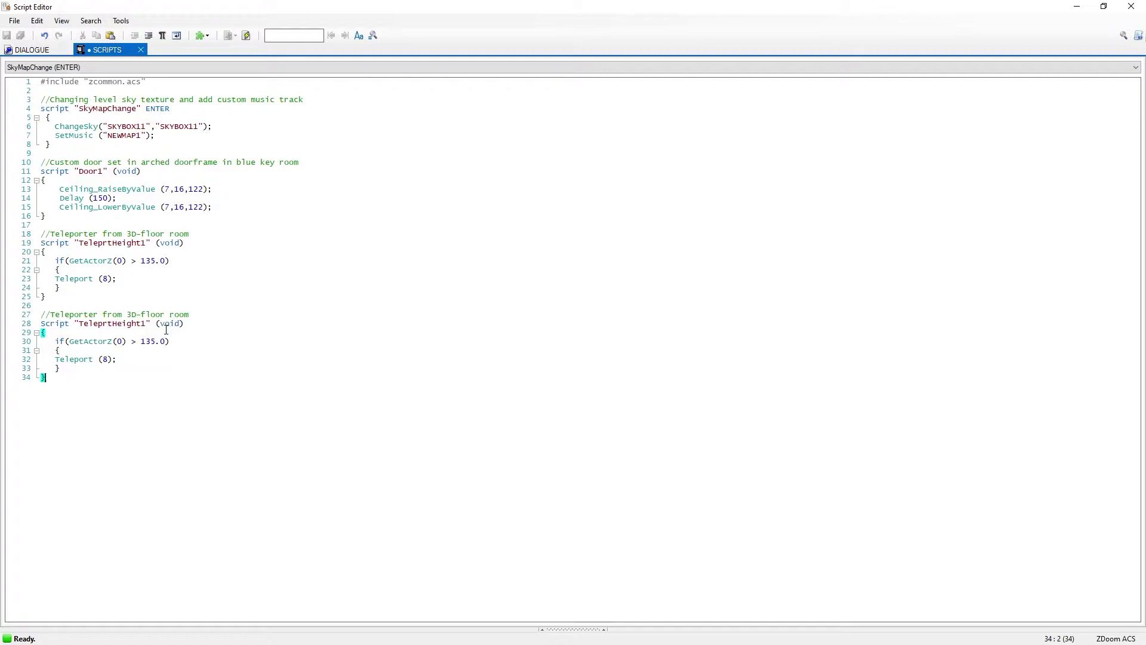
In the copied script, change the comment to "Teleporter from yellow key room" and the Teleport target to 9, and close the script editor.
left_click(131, 314)
left_click_drag(129, 312, 166, 312)
type("yellow key")
double_click(106, 359)
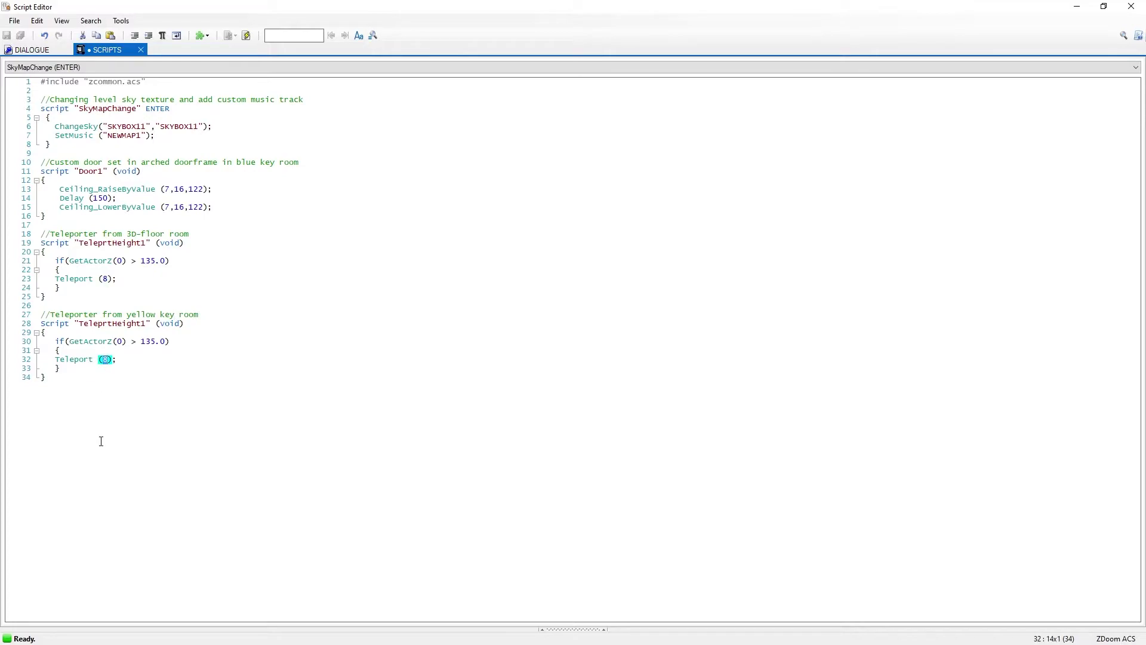
type("9")
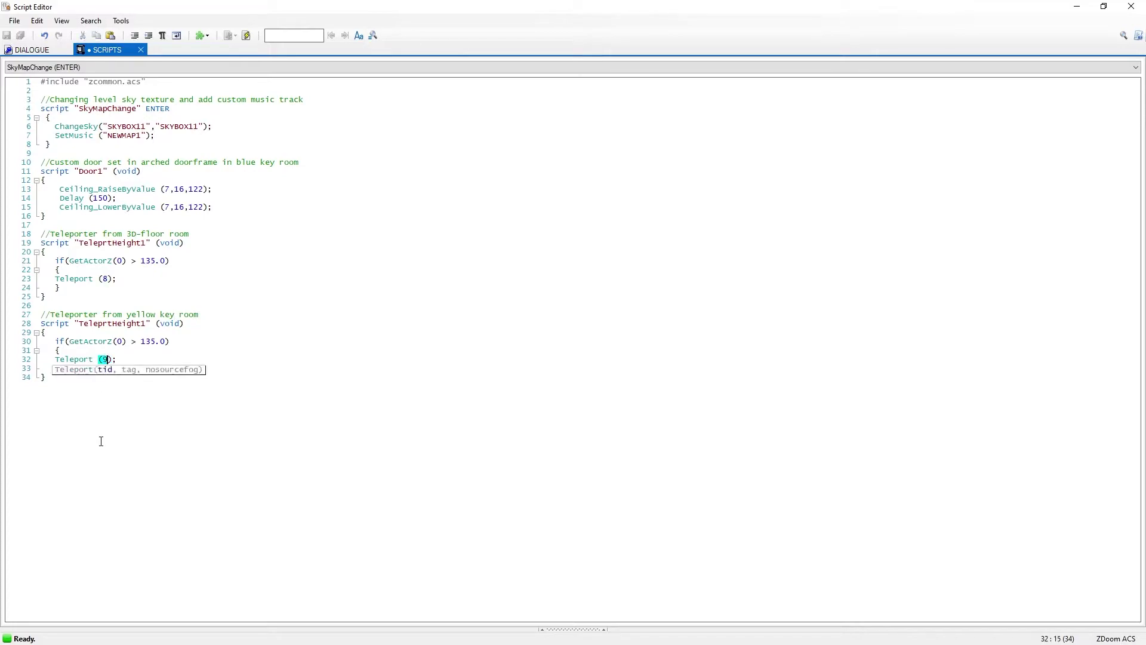
left_click(120, 361)
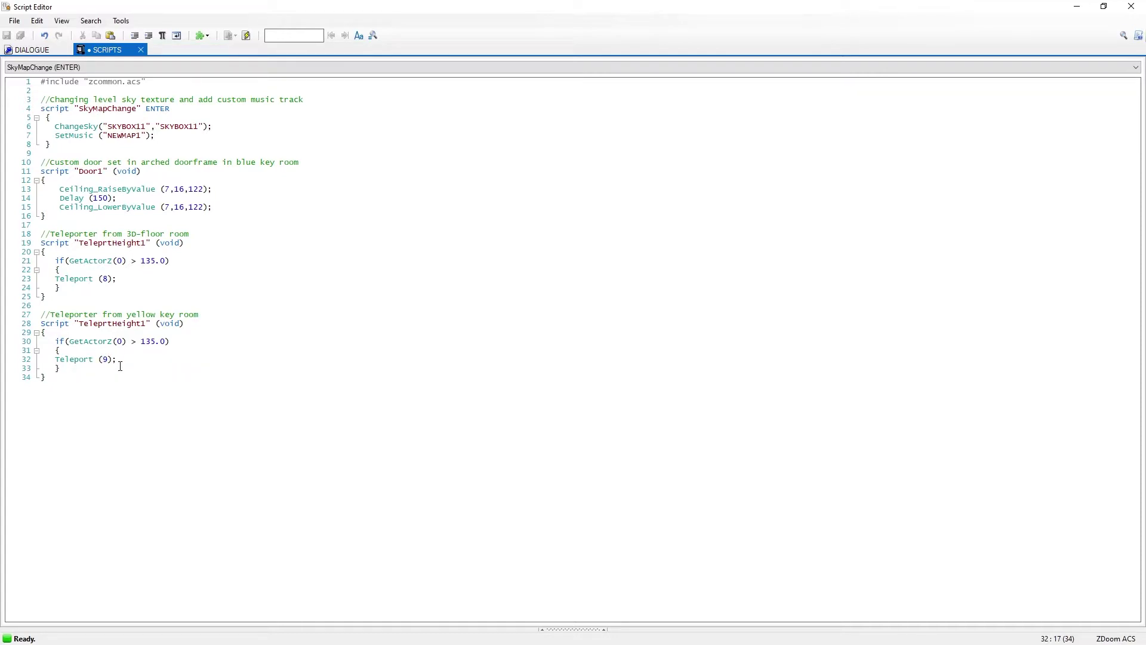
left_click(1132, 7)
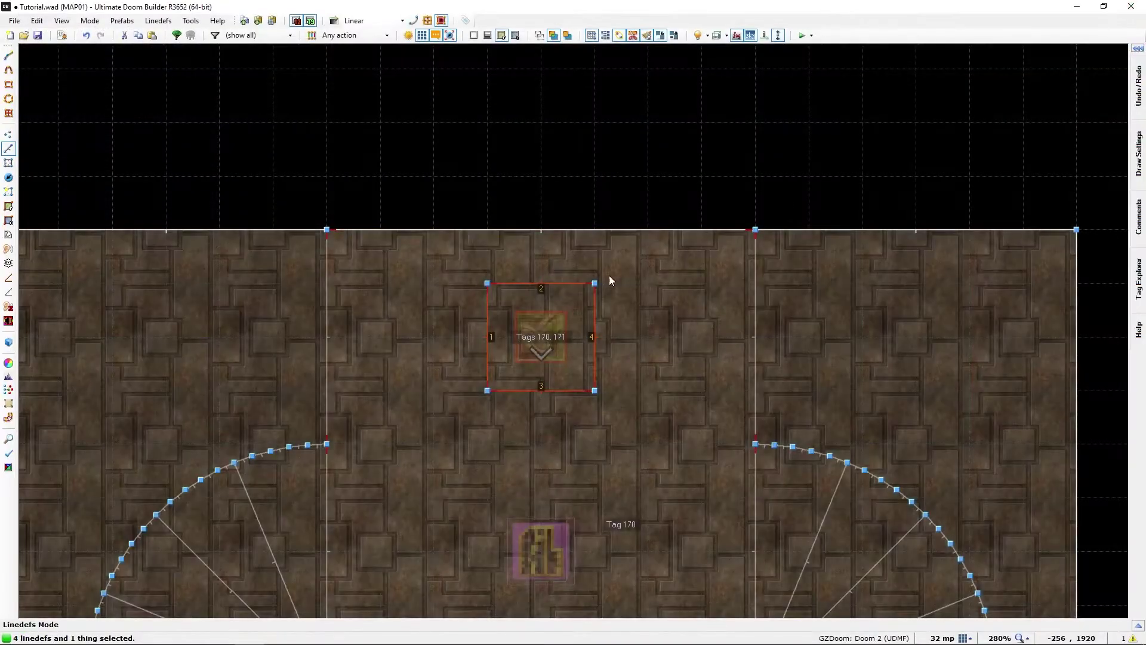
Check the 3D floor heights of the pad tagged 170 and 171 and inspect the pad in the 3D view.
key("3")
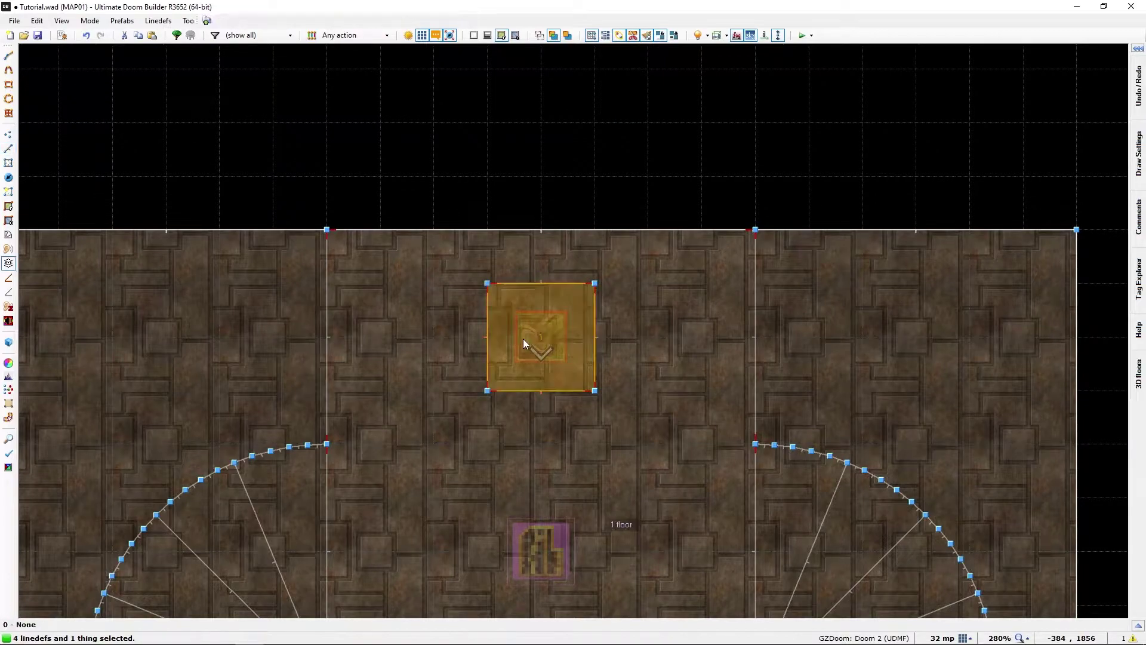
right_click(503, 375)
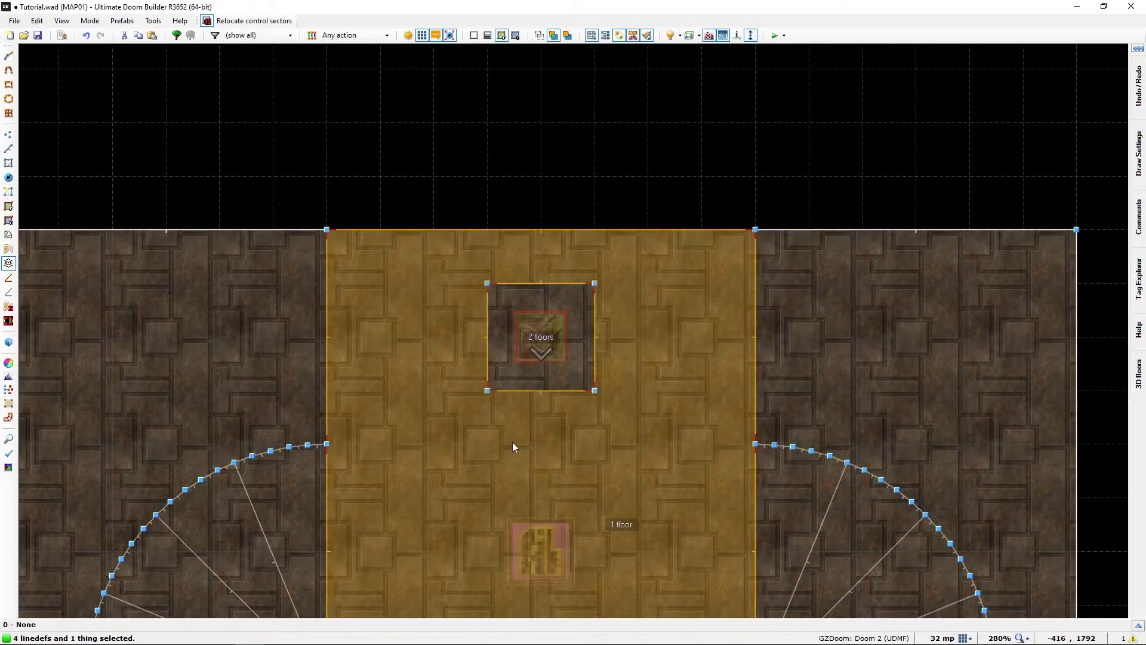
key("s")
key("w")
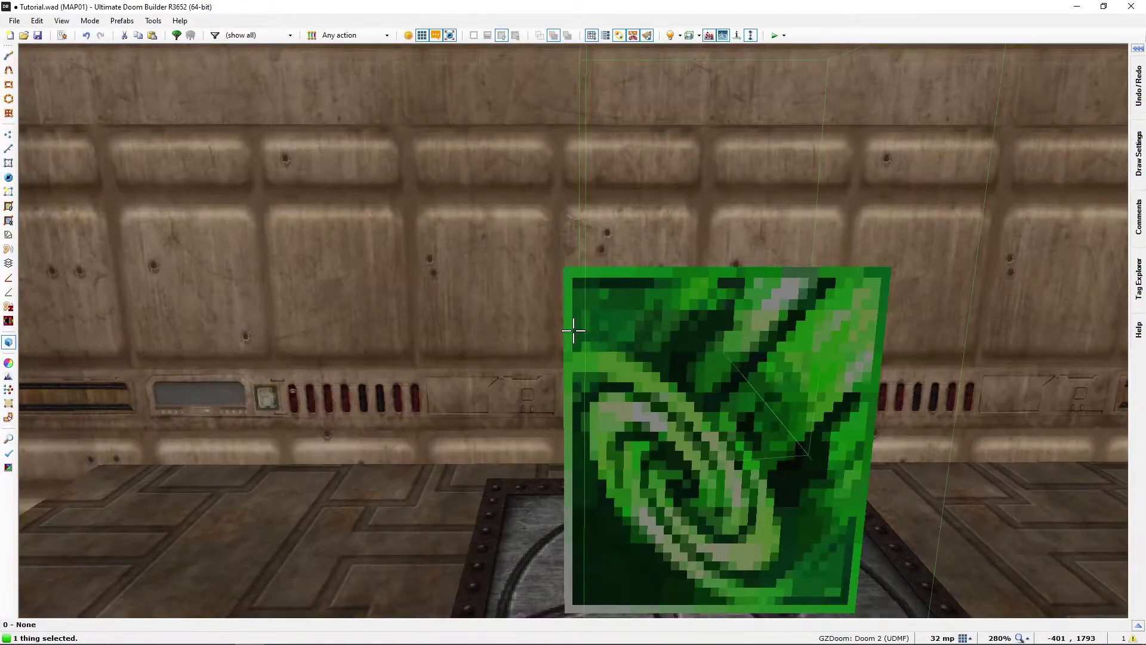
key("w")
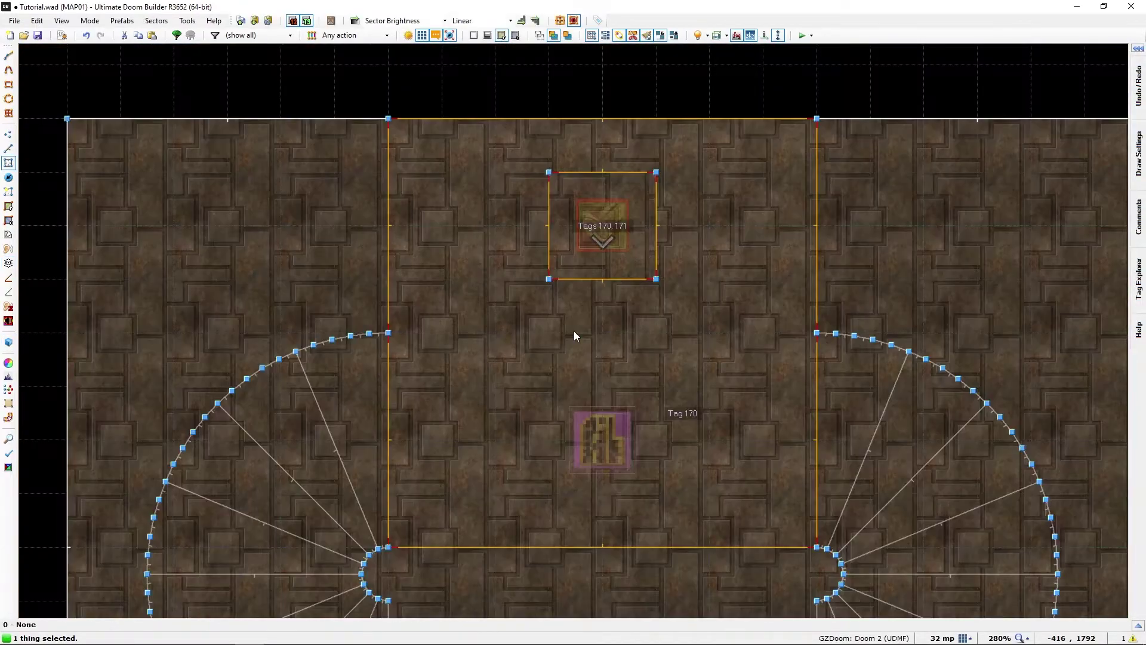
Set the GetActorZ threshold in the yellow key room script to 194.0 and save and compile the scripts.
left_click(63, 35)
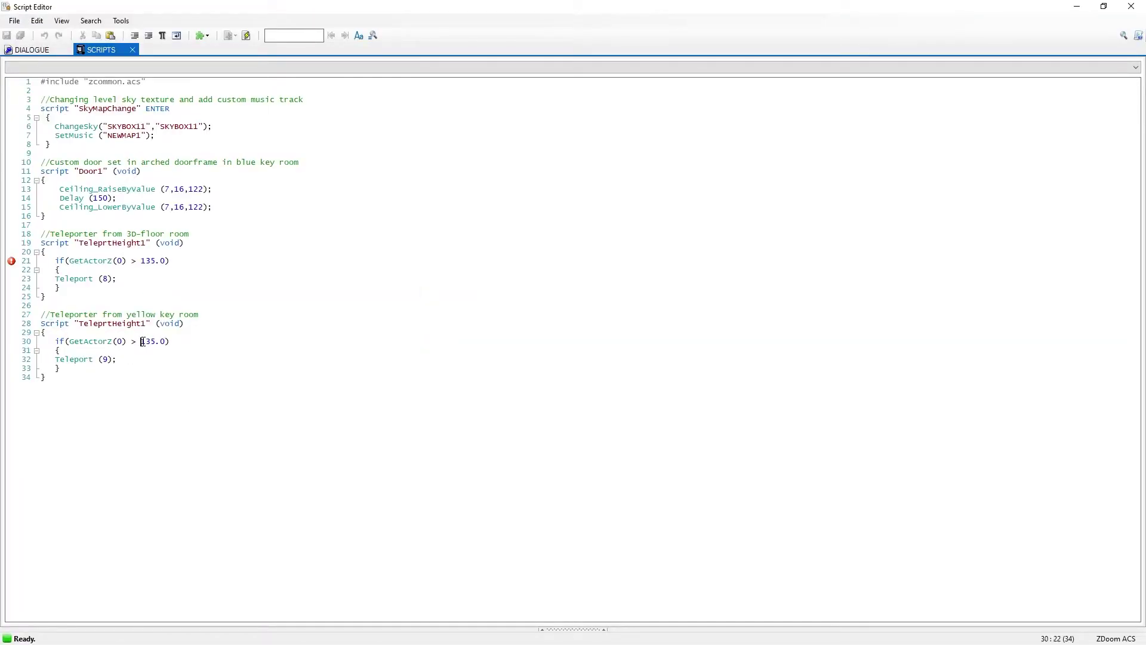
left_click_drag(142, 341, 157, 347)
type("94")
type("1")
key("ctrl+s")
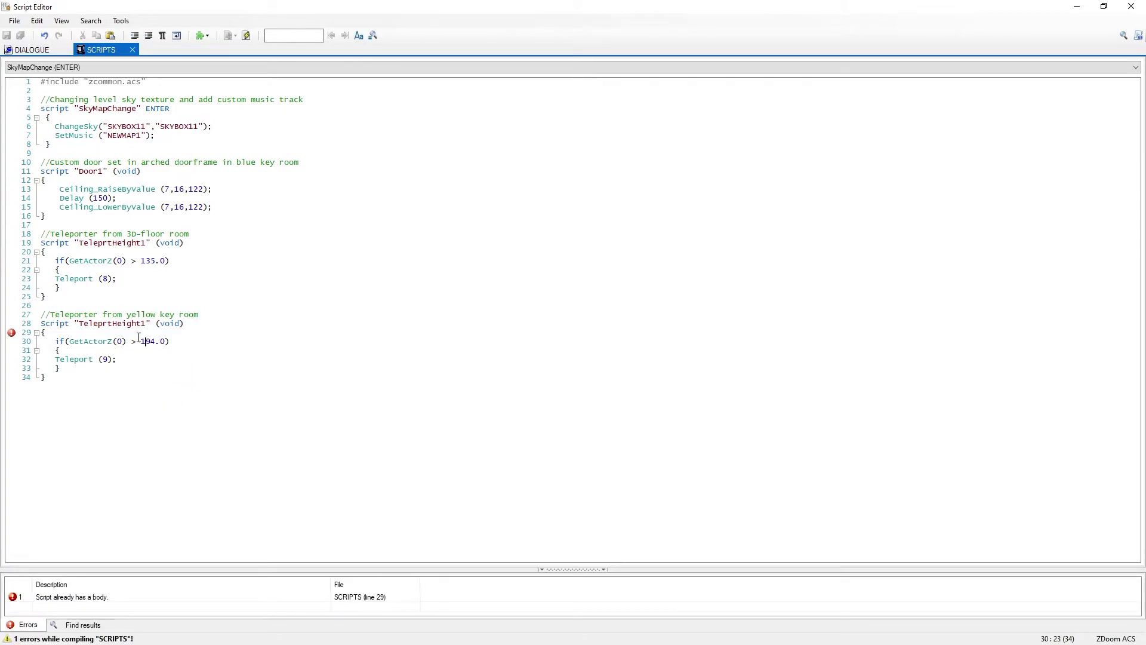
Rename the yellow key room script to TeleprtHeight2, save and compile it, and close the script editor.
left_click(142, 323)
key("Delete")
type("2")
key("ctrl+s")
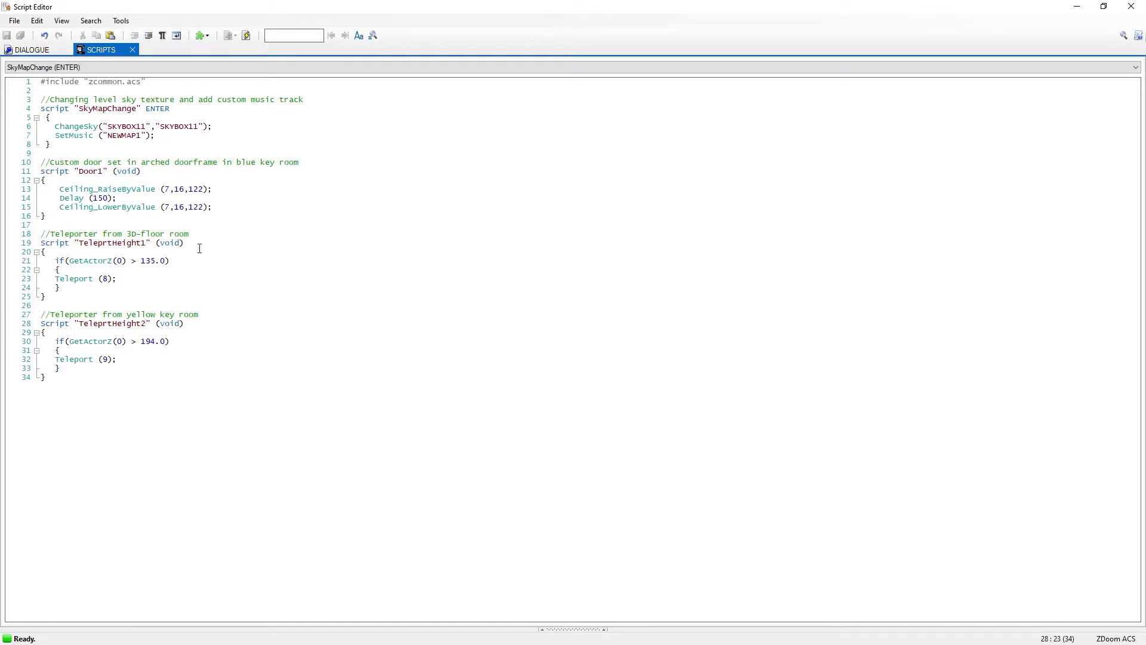
left_click(1132, 8)
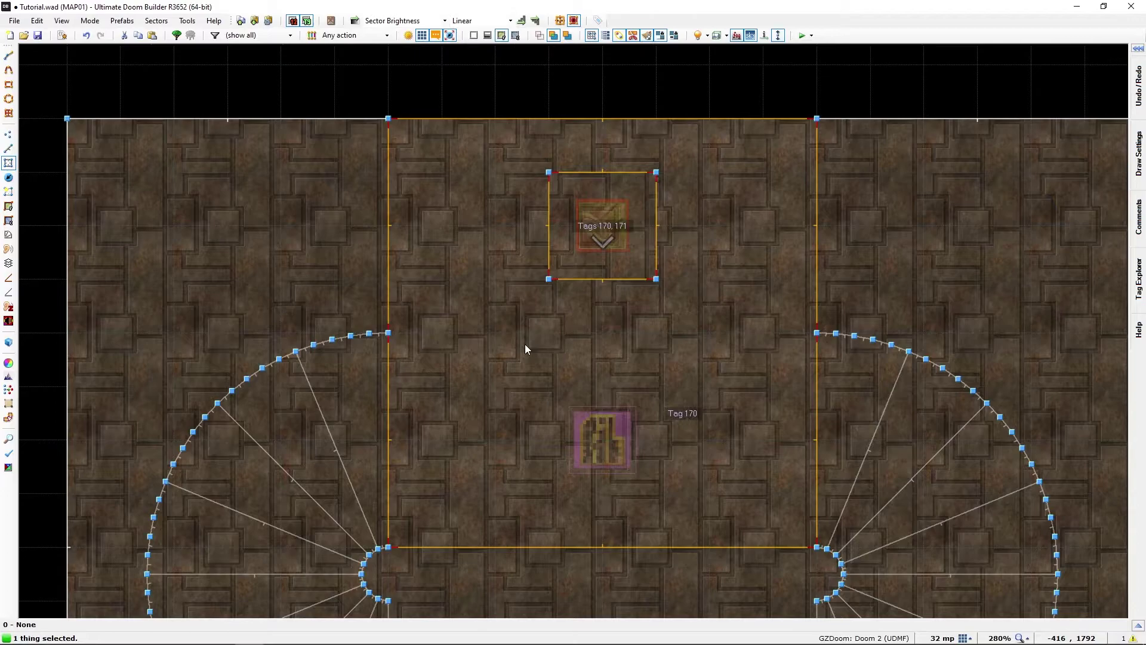
Insert a Teleport (Z Height) thing on the pad tagged 172 and 100 and give it tag 9.
scroll(485, 394, "down", 3)
middle_click_drag(439, 407, 717, 59)
middle_click_drag(334, 483, 663, 60)
middle_click_drag(419, 397, 594, 67)
middle_click_drag(690, 354, 458, 341)
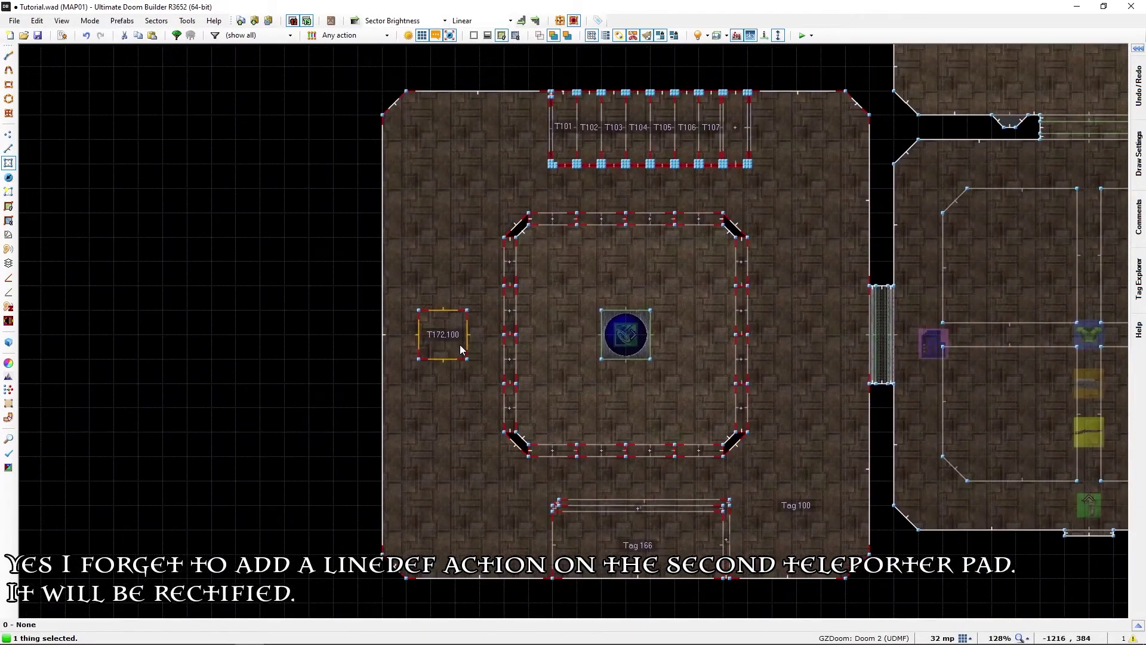
key("t")
double_click(443, 341)
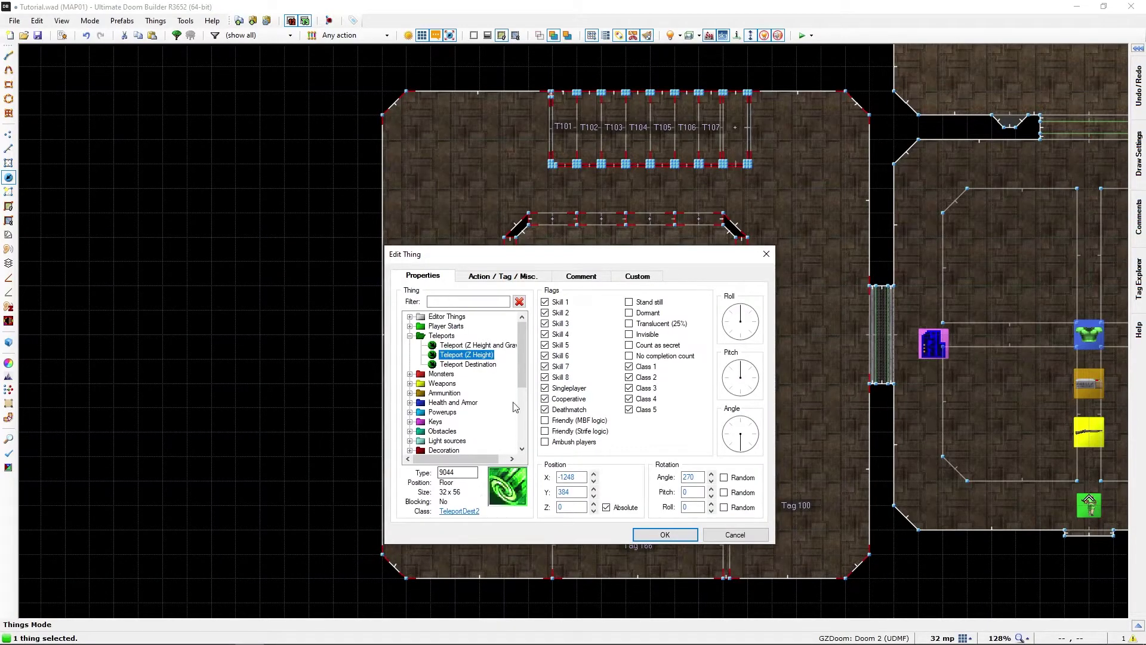
left_click(495, 277)
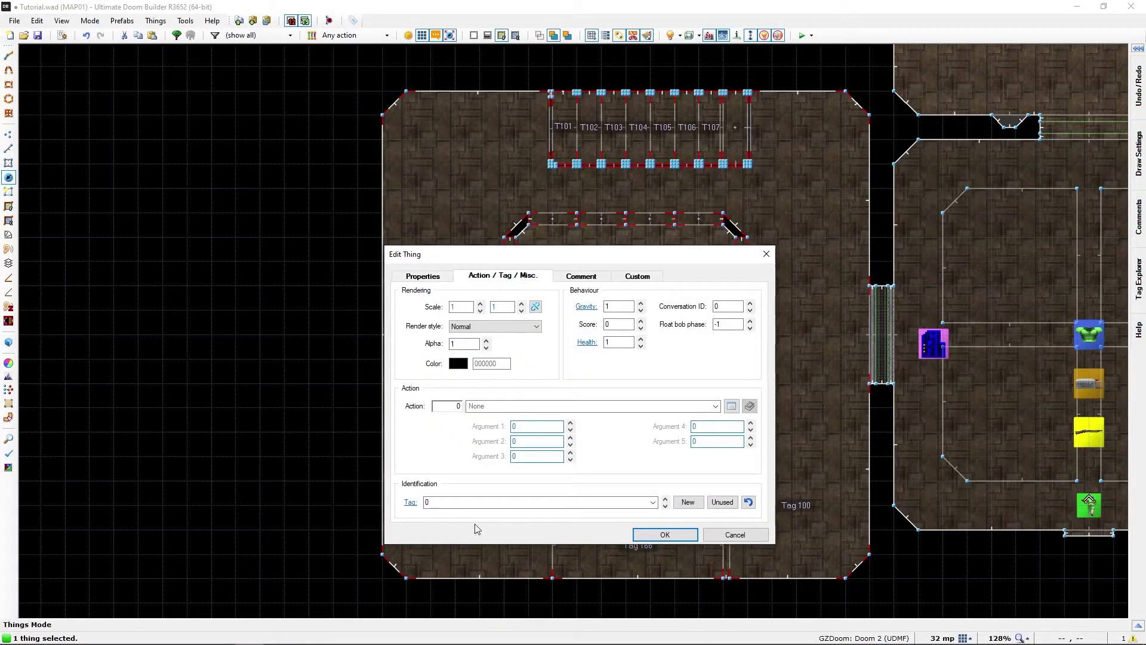
left_click(443, 502)
type("9")
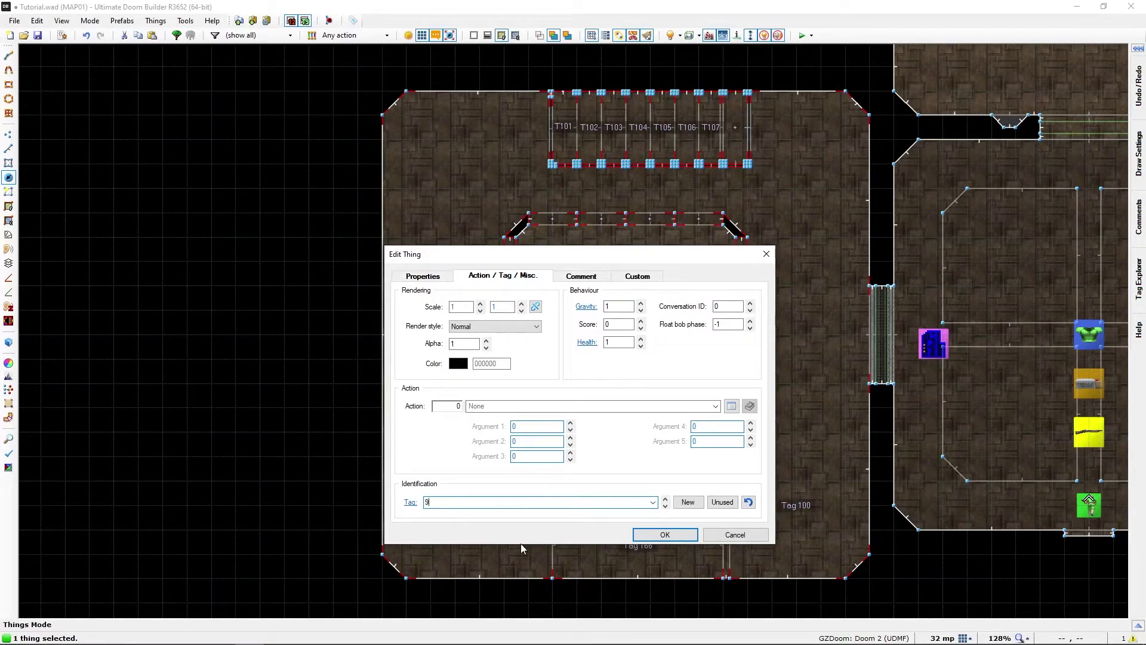
Set the new teleport destination's Z position to 145 and apply its properties.
left_click(425, 277)
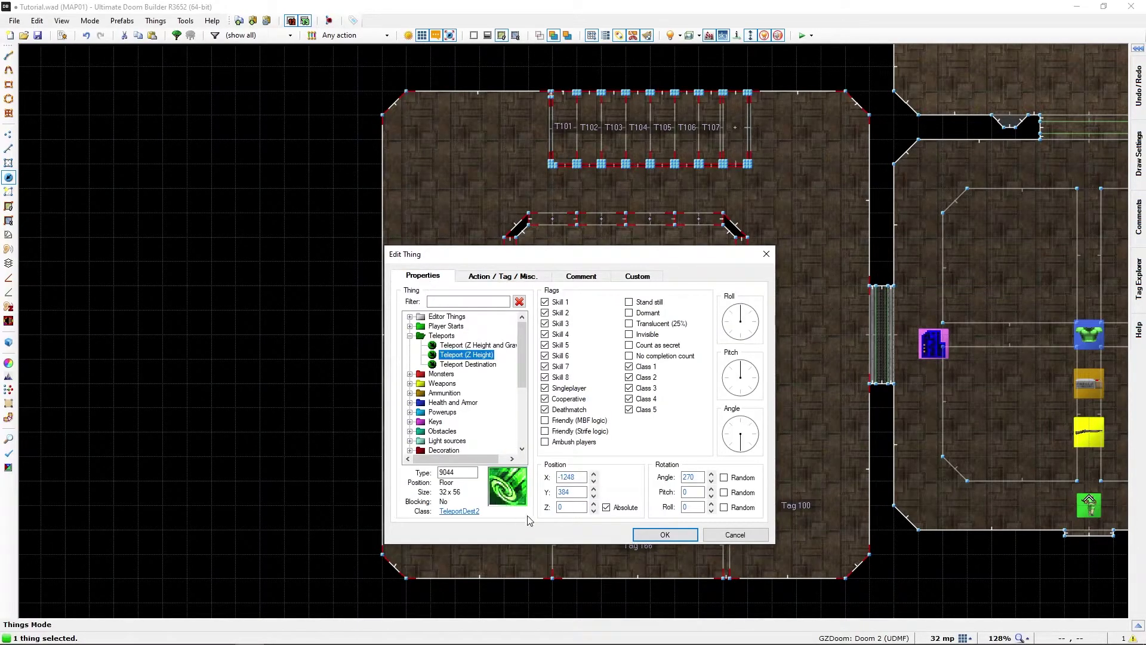
left_click(569, 507)
type("145")
left_click(665, 534)
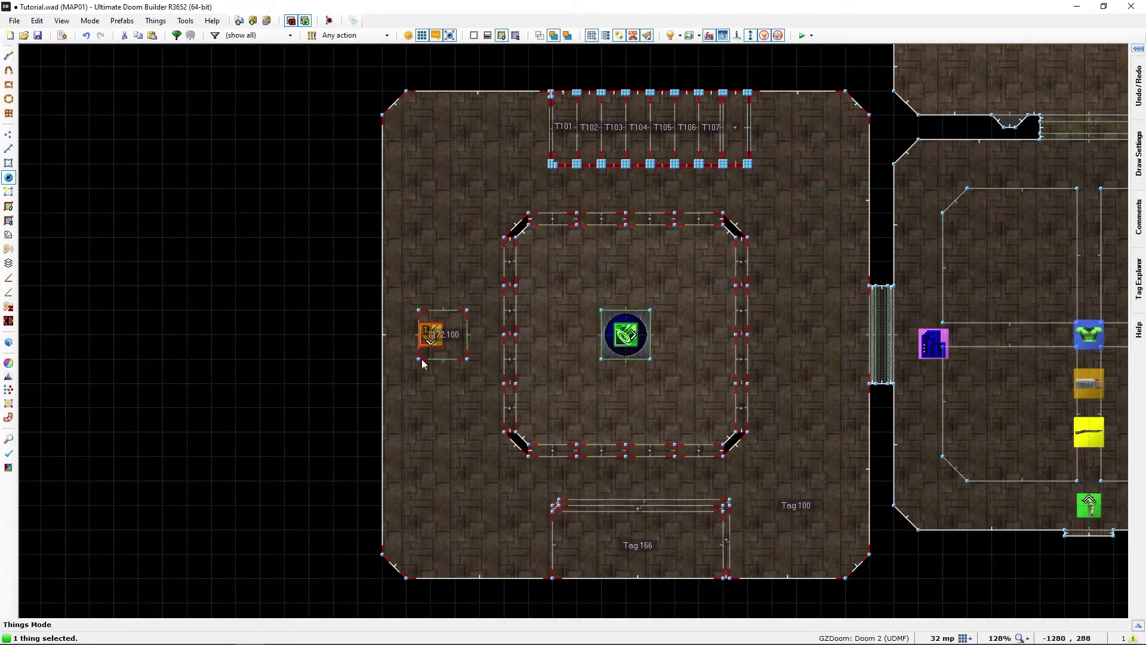
Centre the teleport destination on the pad tagged 172 and 100 and check its placement in the 3D view.
mouse_move(432, 335)
left_mouse_down()
mouse_move(459, 335)
mouse_move(440, 355)
mouse_move(442, 332)
mouse_move(449, 341)
left_mouse_up()
key("[")
right_click_drag(449, 340, 449, 336)
key("]")
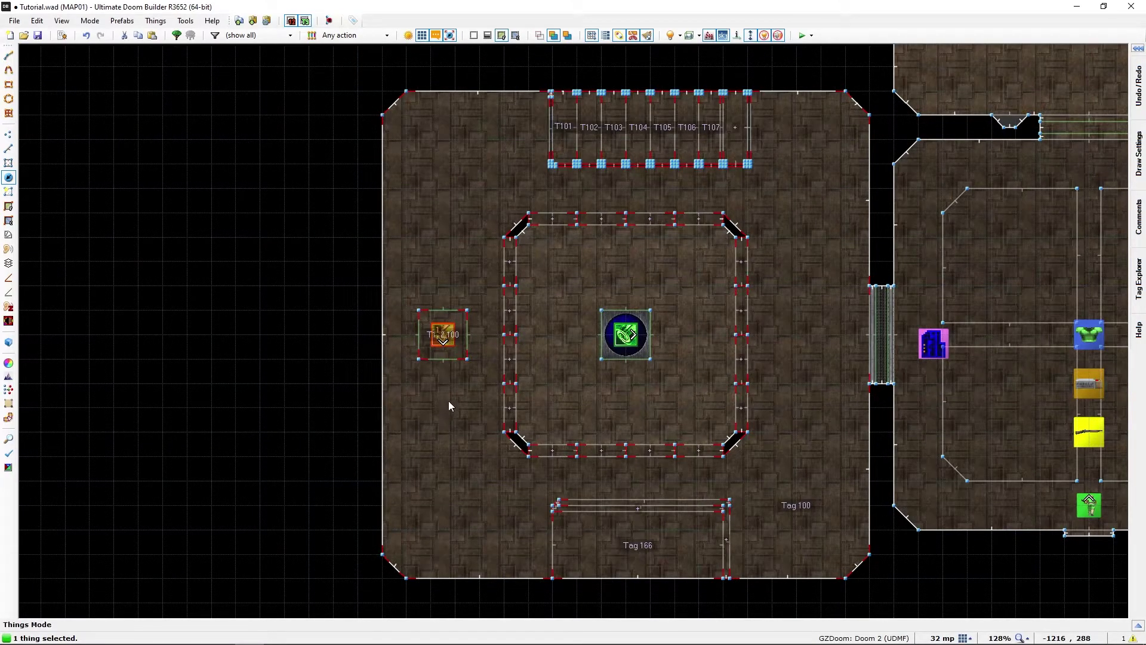
key("q")
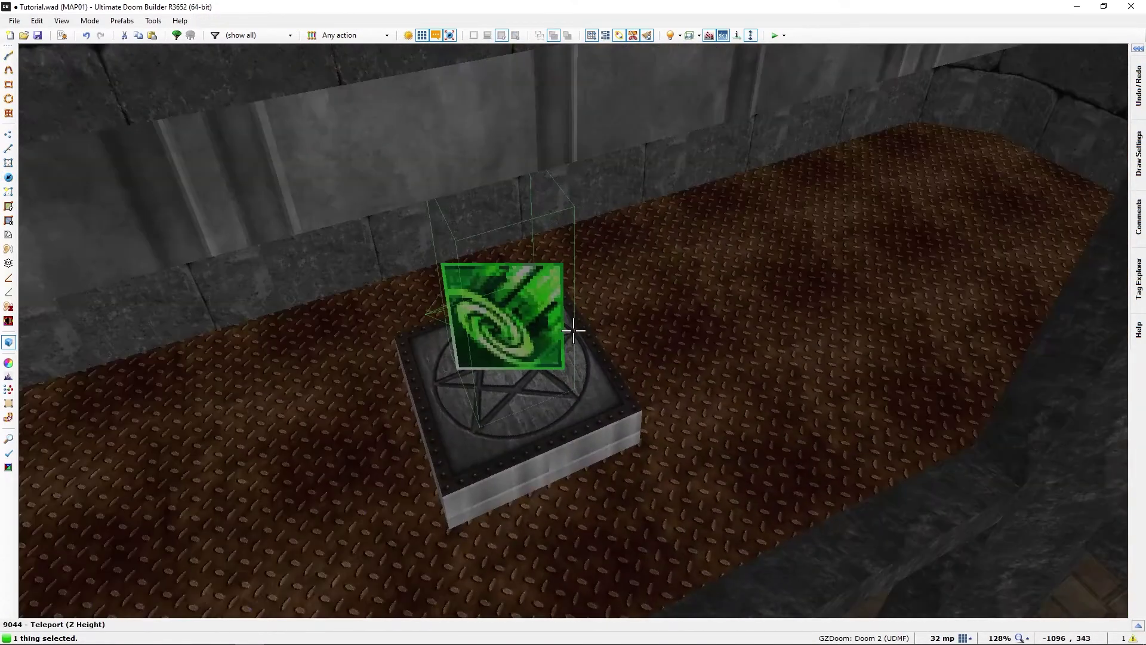
key("q")
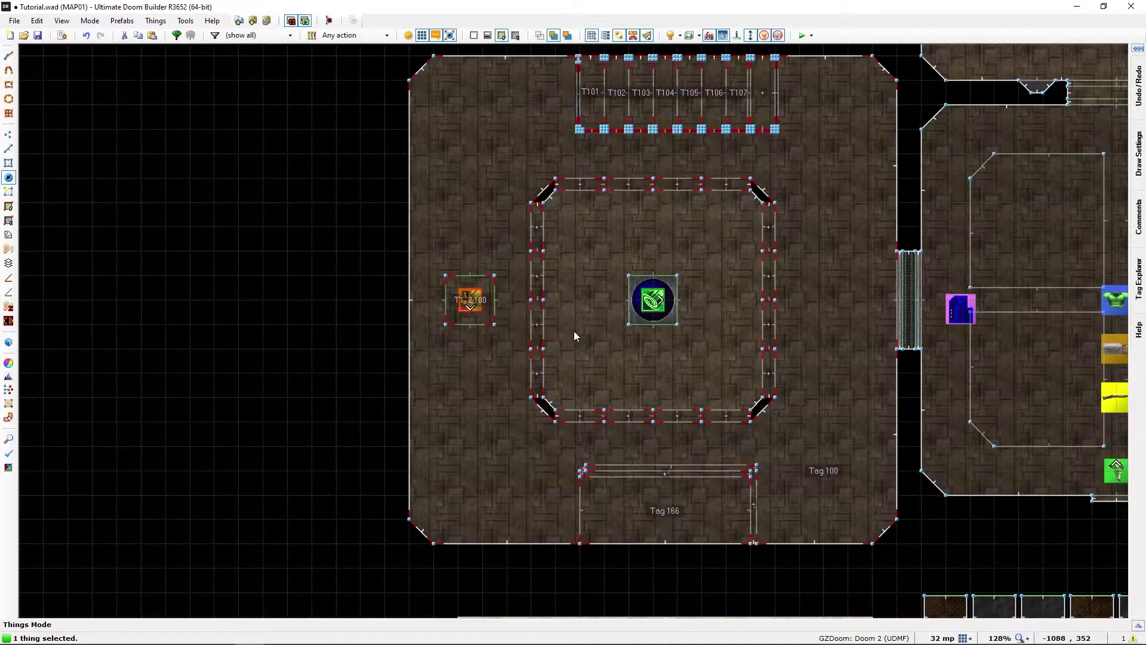
key("s")
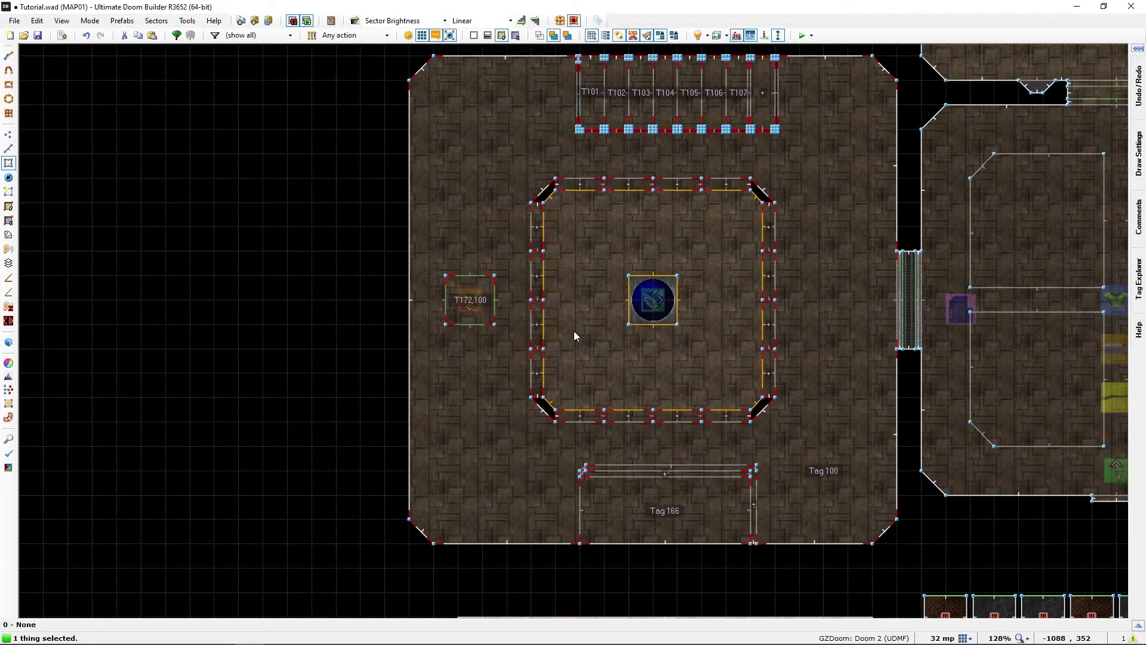
Examine the raised 3D floor room and its central teleport pad in the 3D view.
middle_click_drag(804, 330, 603, 362)
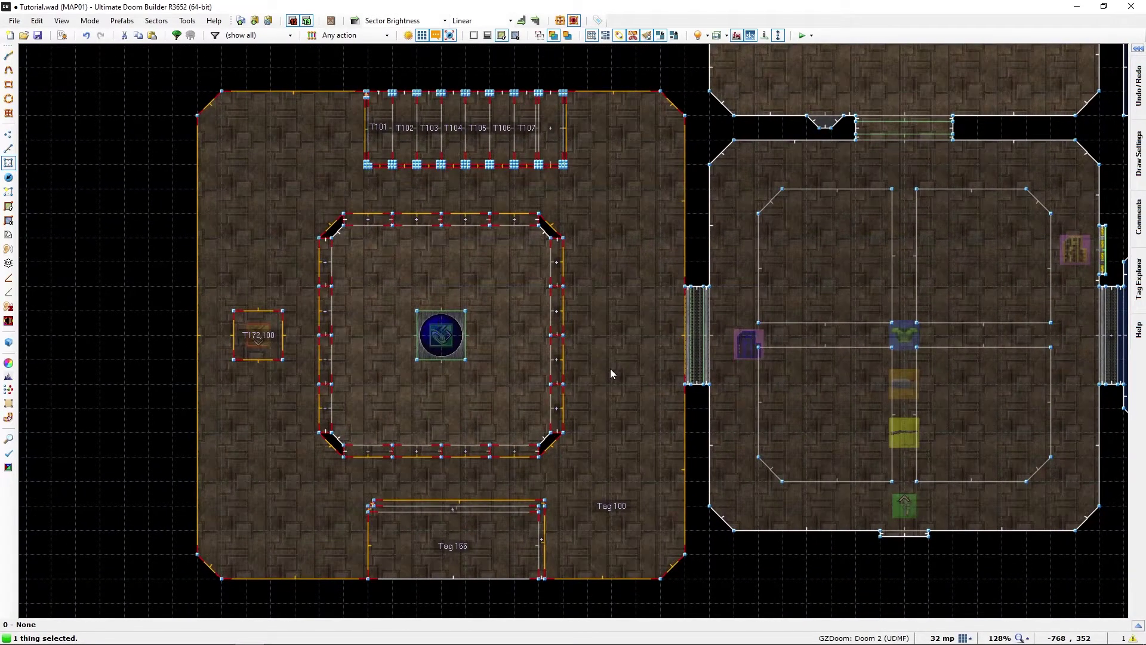
key("Home")
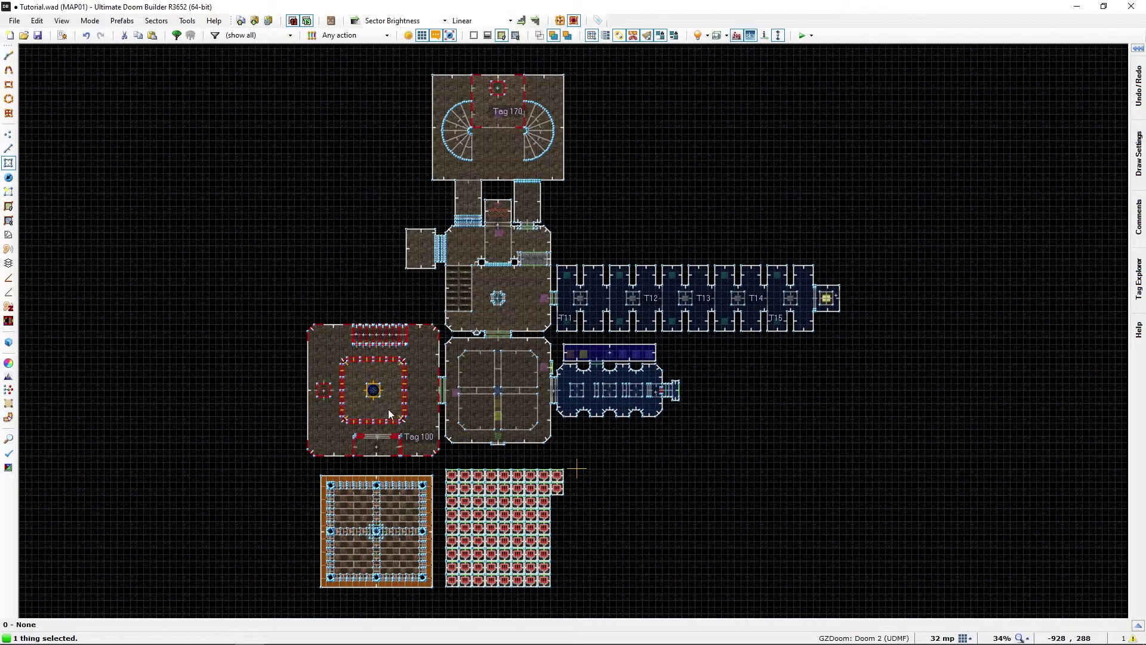
key("q")
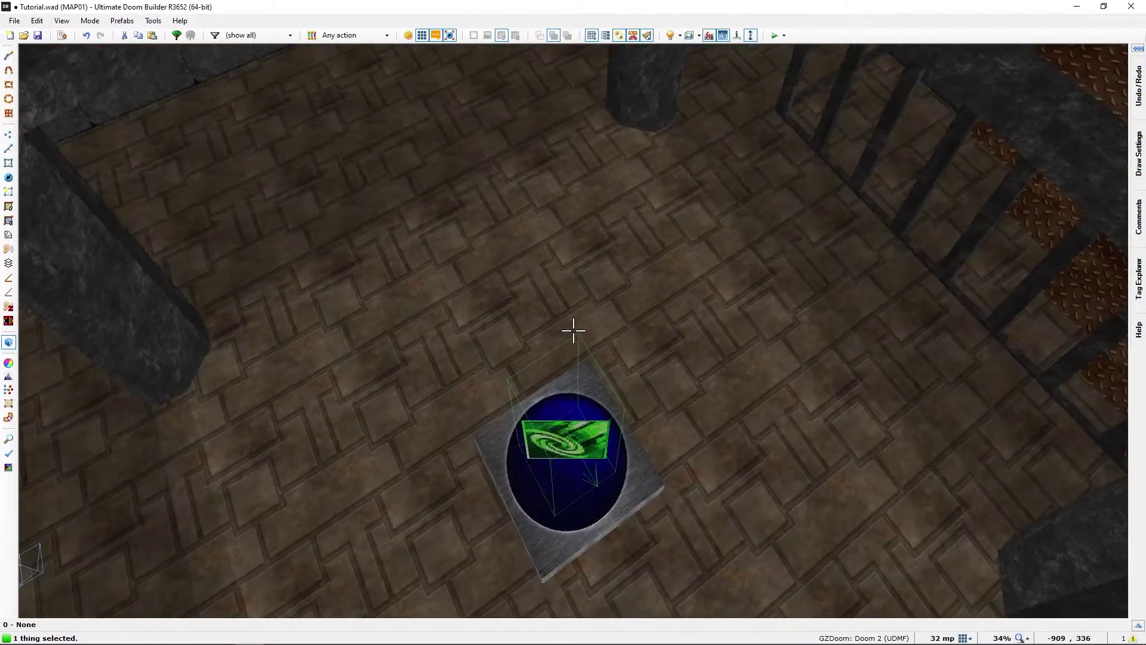
key("e")
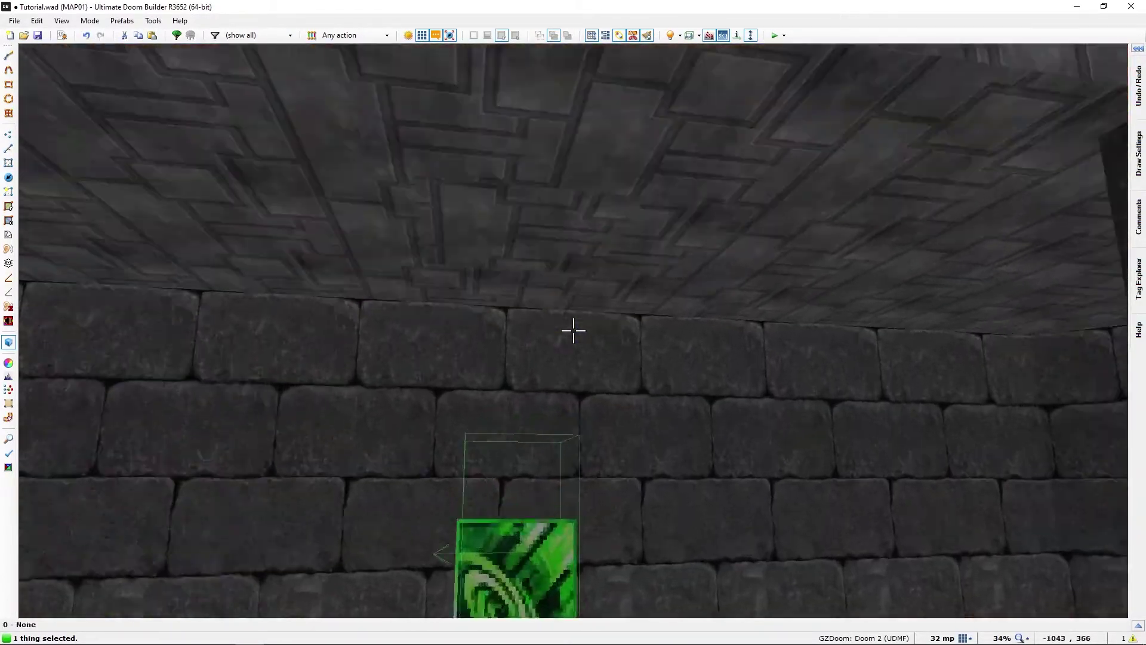
key("d")
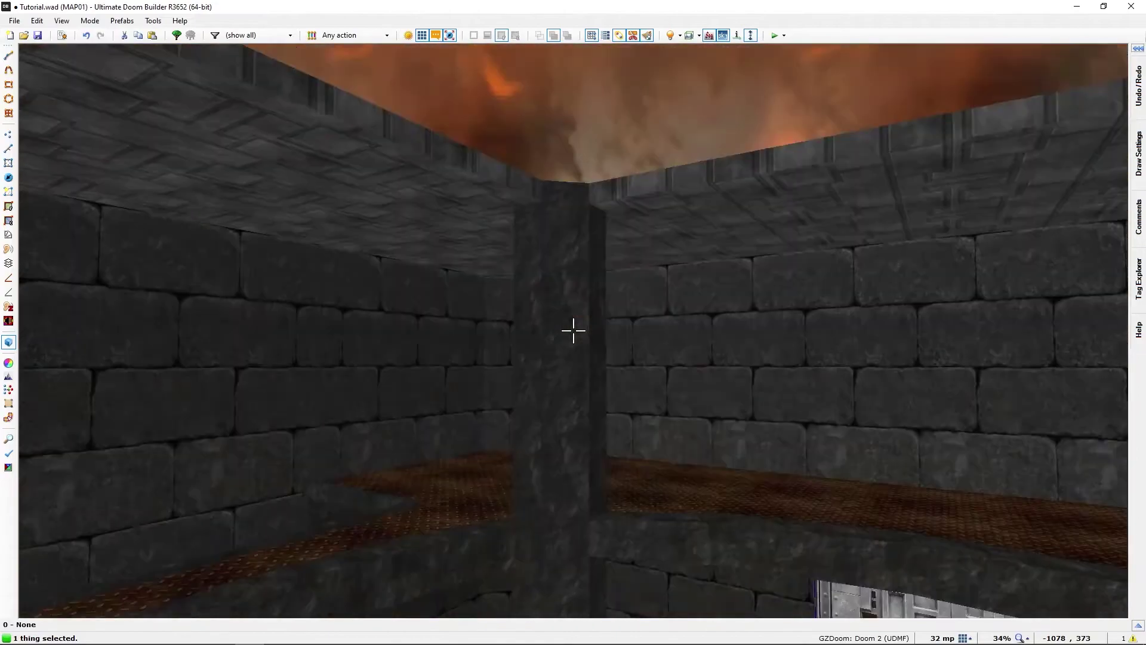
key("f")
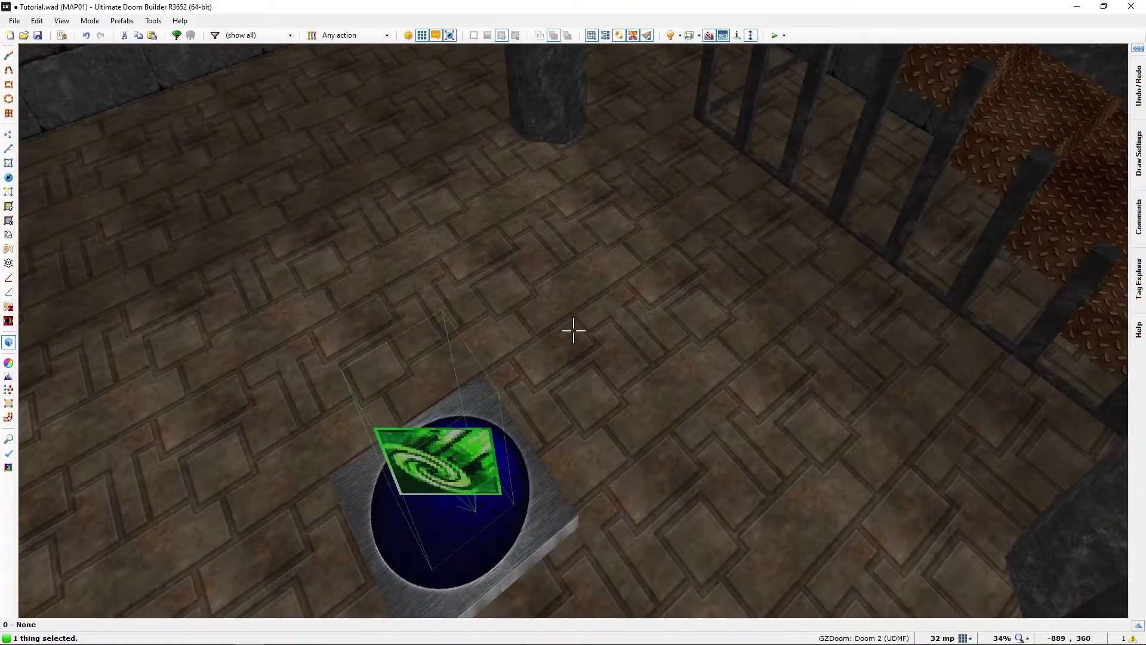
key("q")
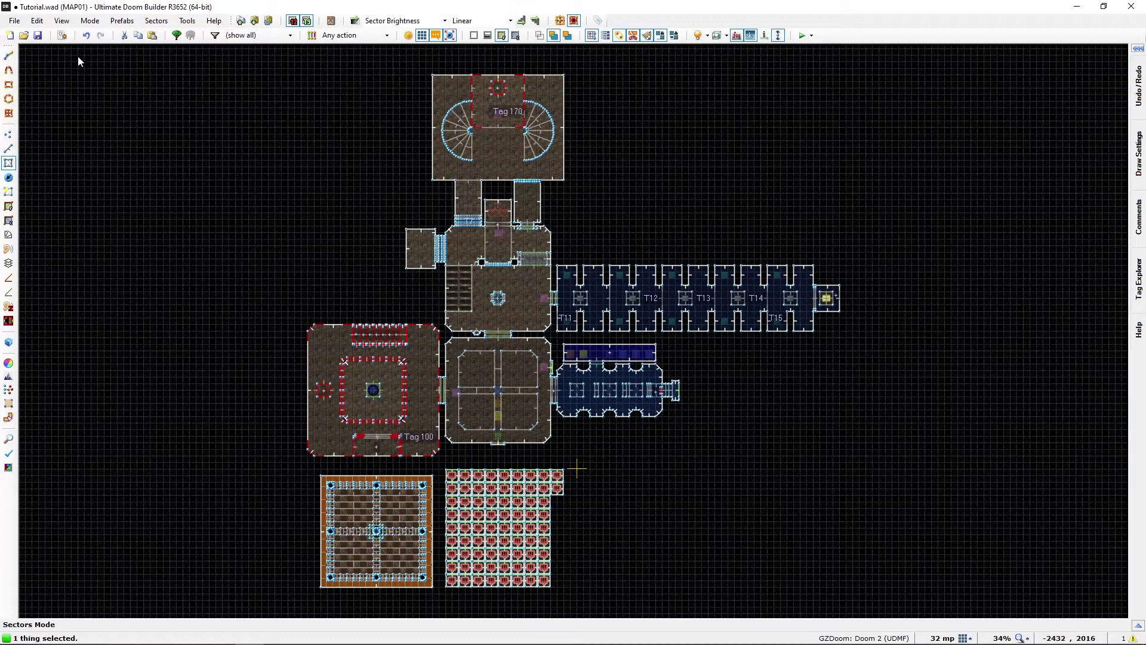
Recompile the SCRIPTS code containing both teleporter height scripts and close the script editor.
left_click(63, 35)
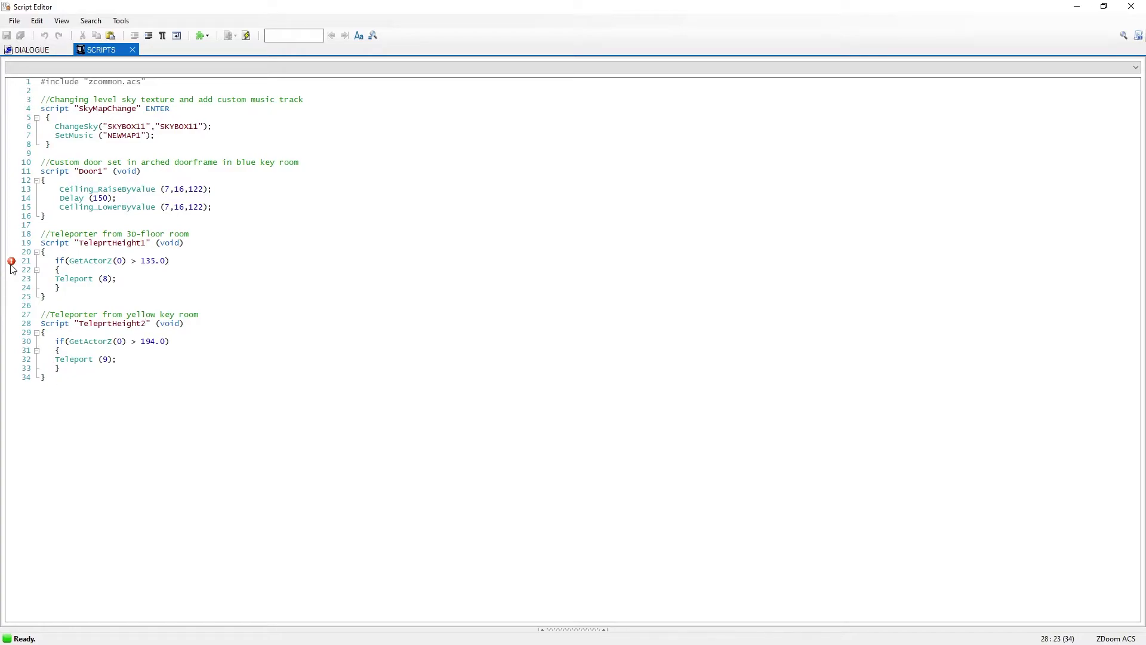
key("F9")
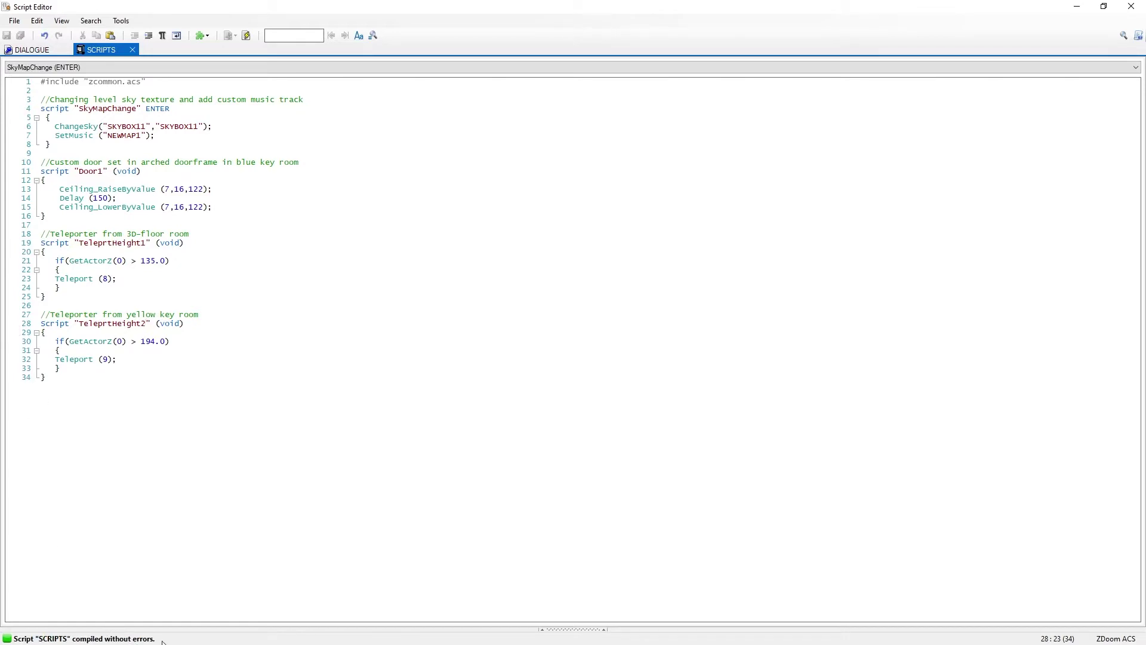
left_click(1132, 6)
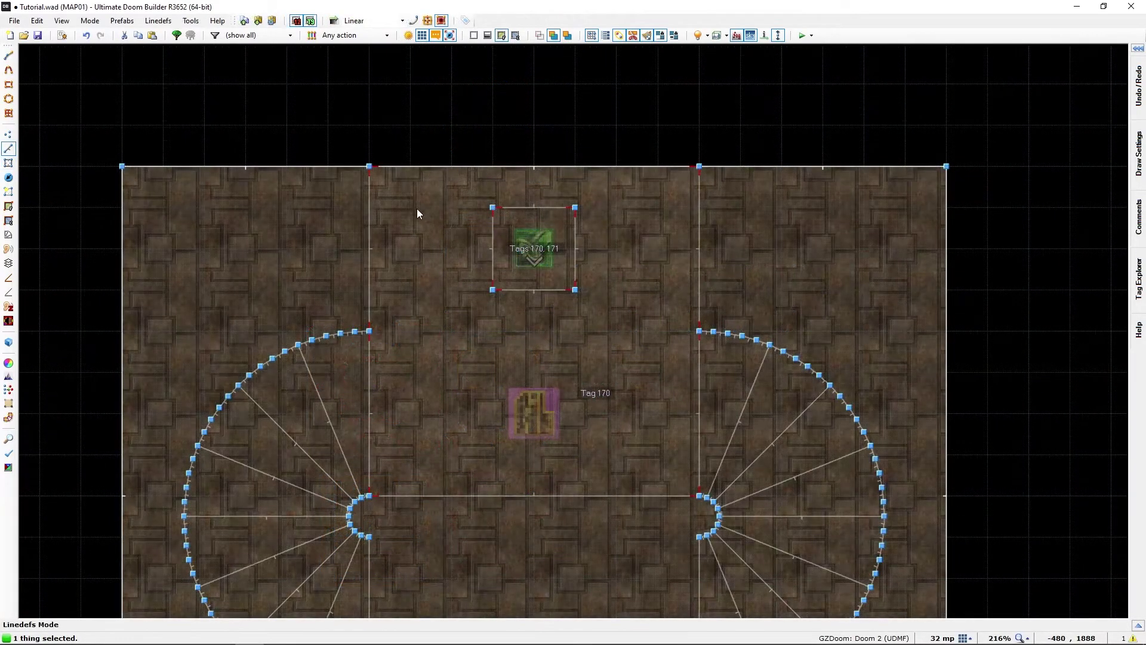
Assign action 80 Script Execute with the named script TeleprtHeight2 to the four linedefs around the pad tagged 170 and 171.
left_click_drag(450, 201, 601, 310)
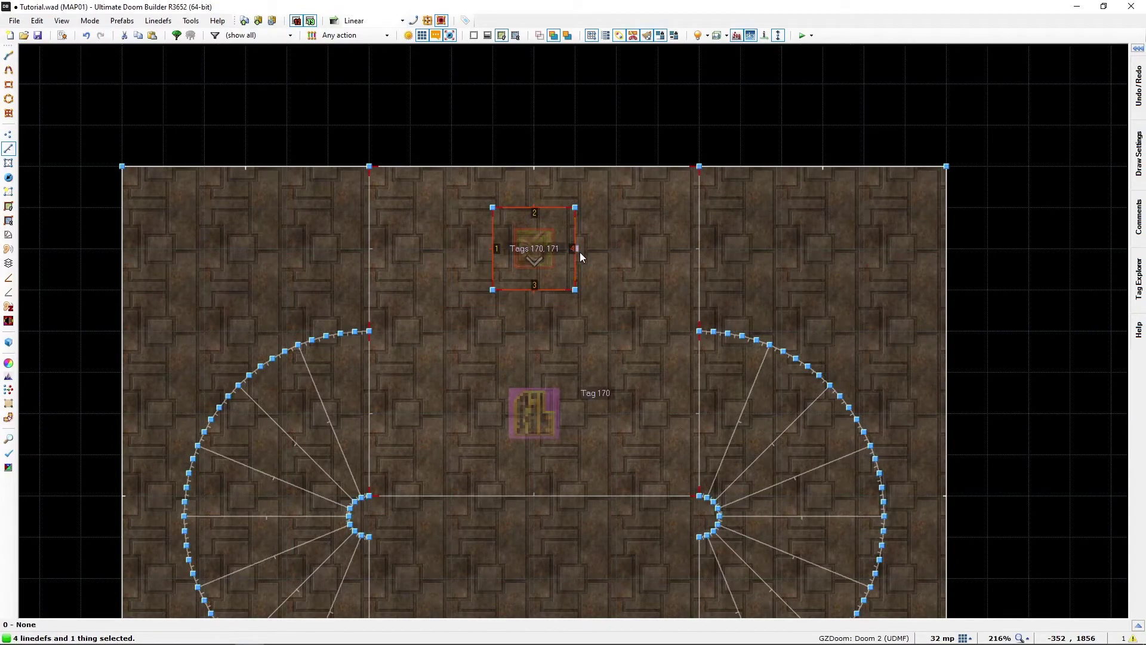
right_click(579, 252)
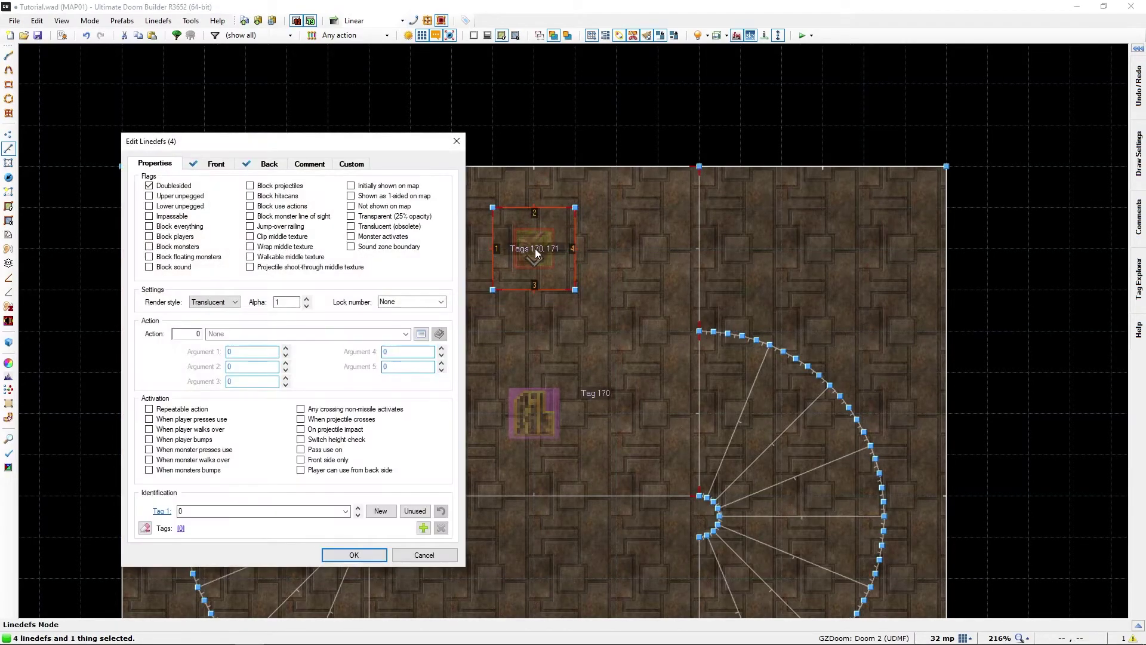
left_click(190, 333)
type("80")
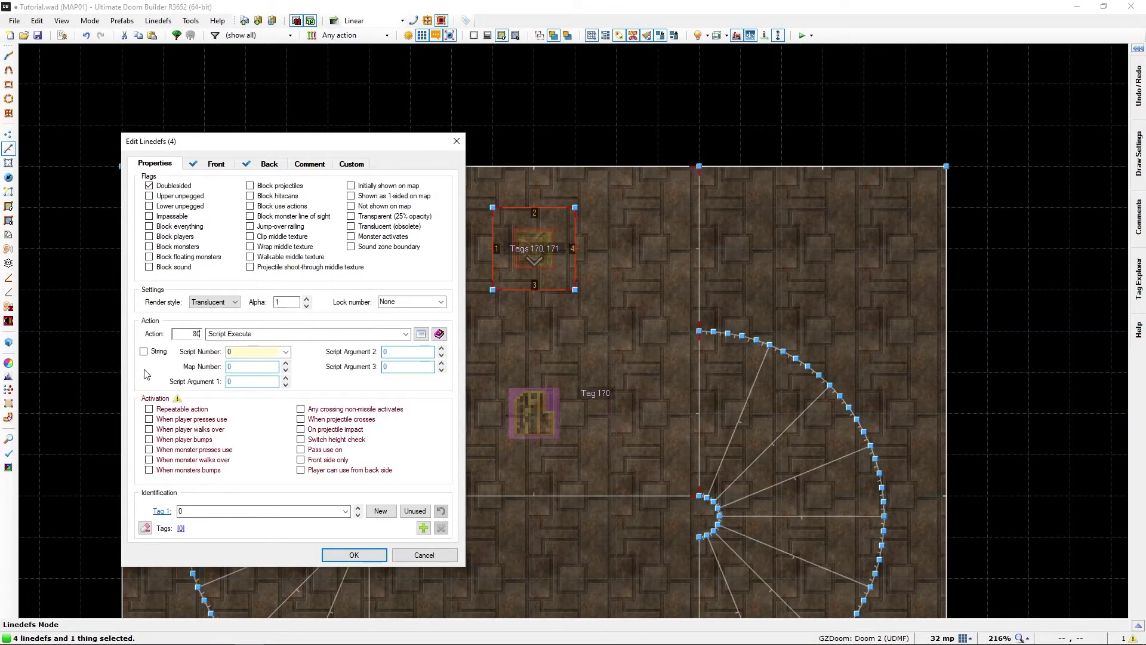
left_click(144, 351)
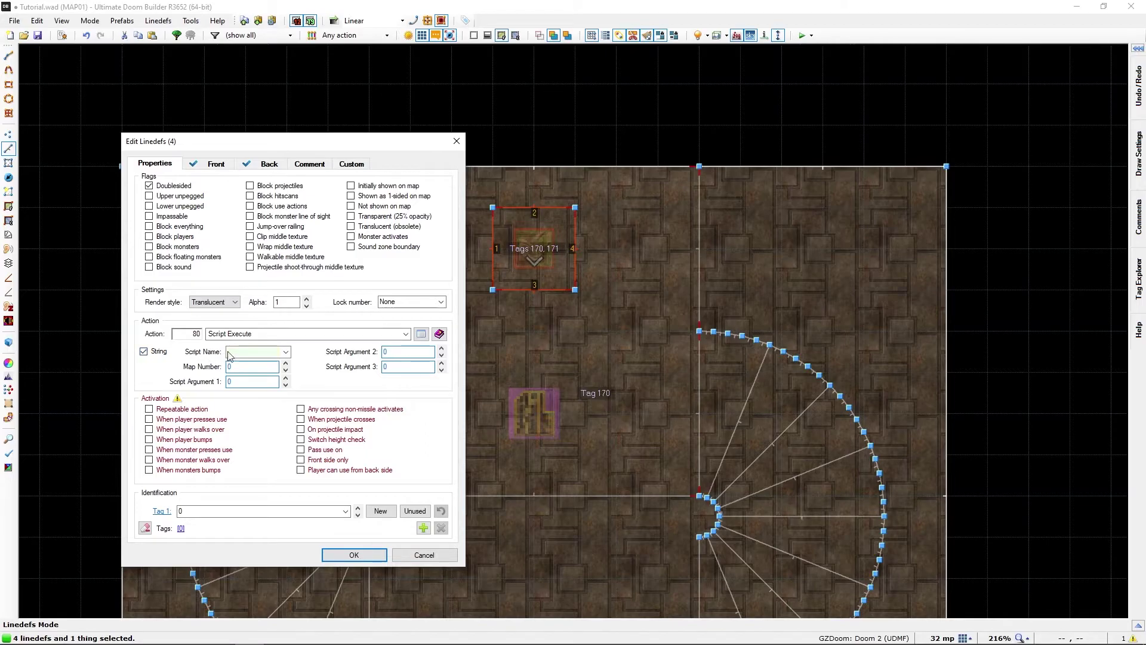
left_click(286, 352)
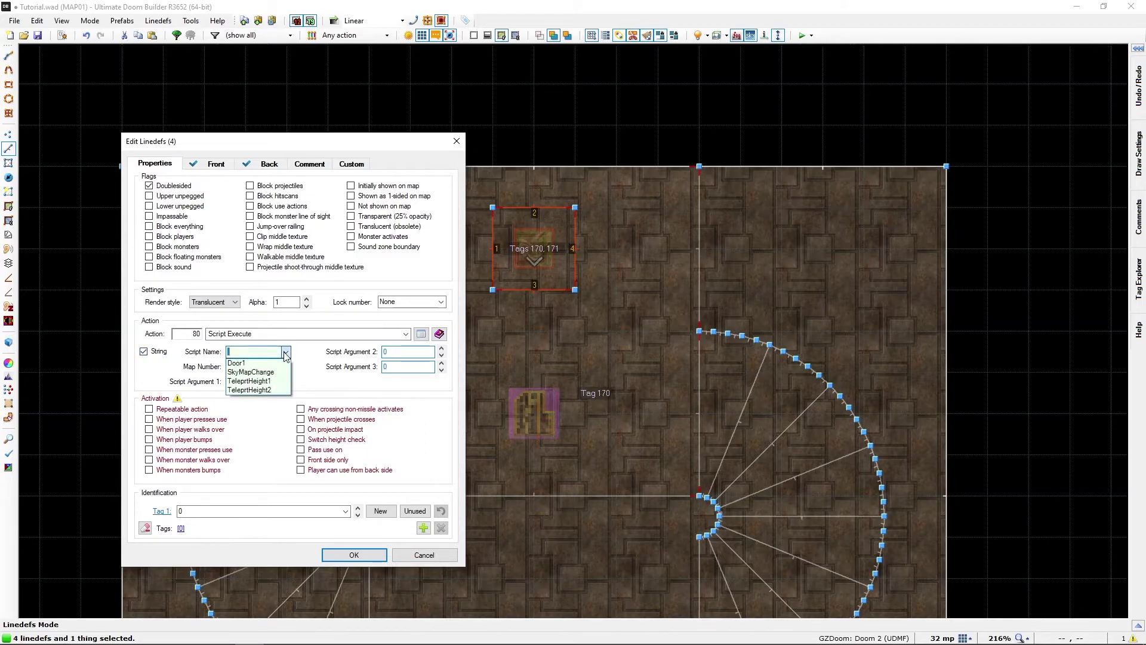
left_click(246, 390)
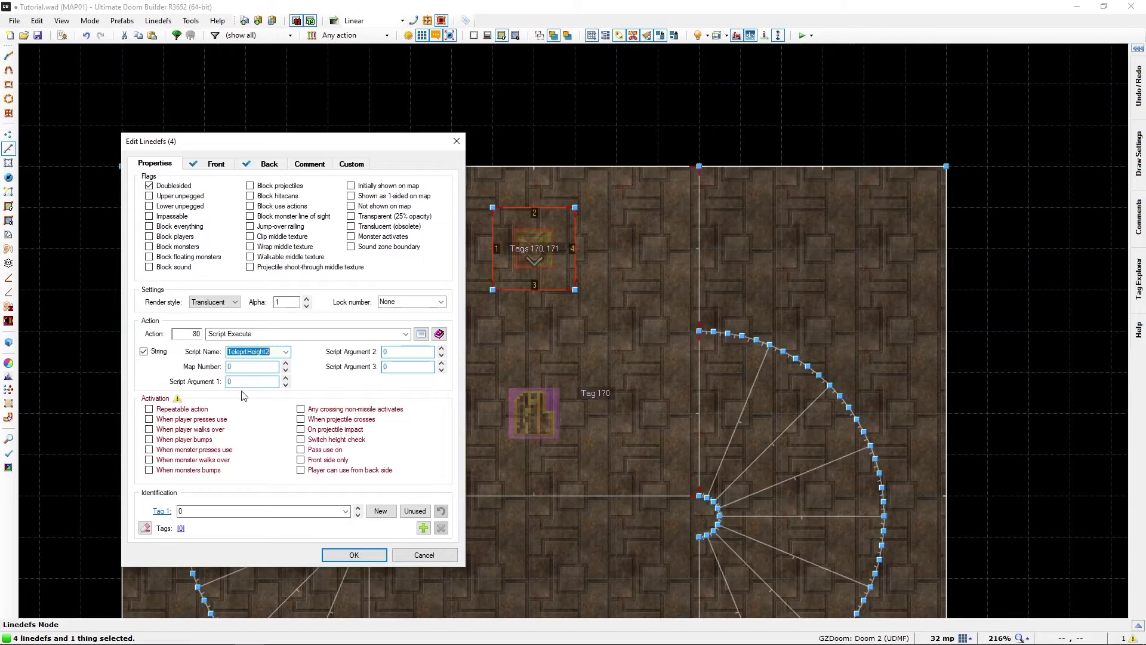
Make the pad linedefs' action repeatable and activated when the player walks over, apply the properties, and clear the selection.
left_click(149, 409)
left_click(149, 429)
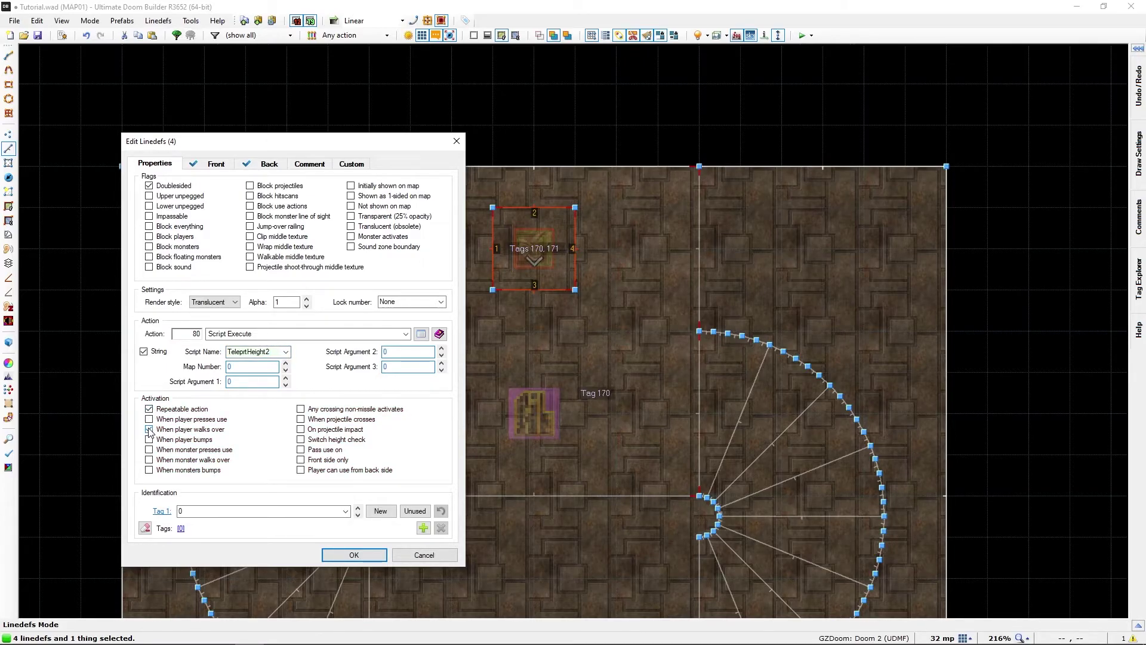
left_click(355, 555)
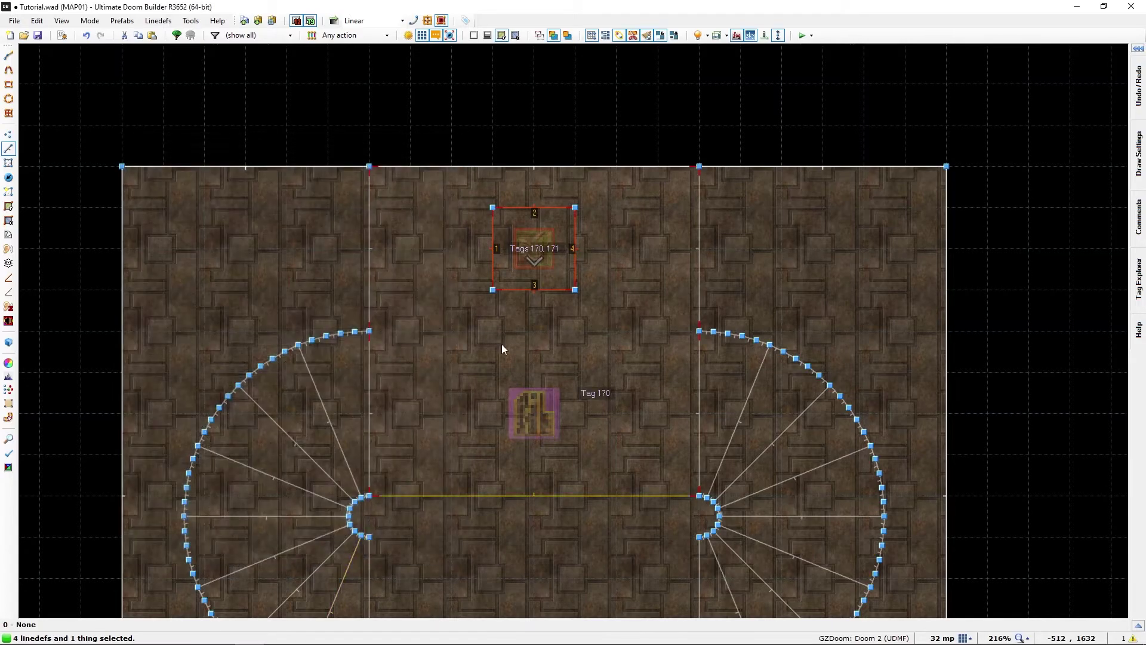
left_click(443, 321)
key("Home")
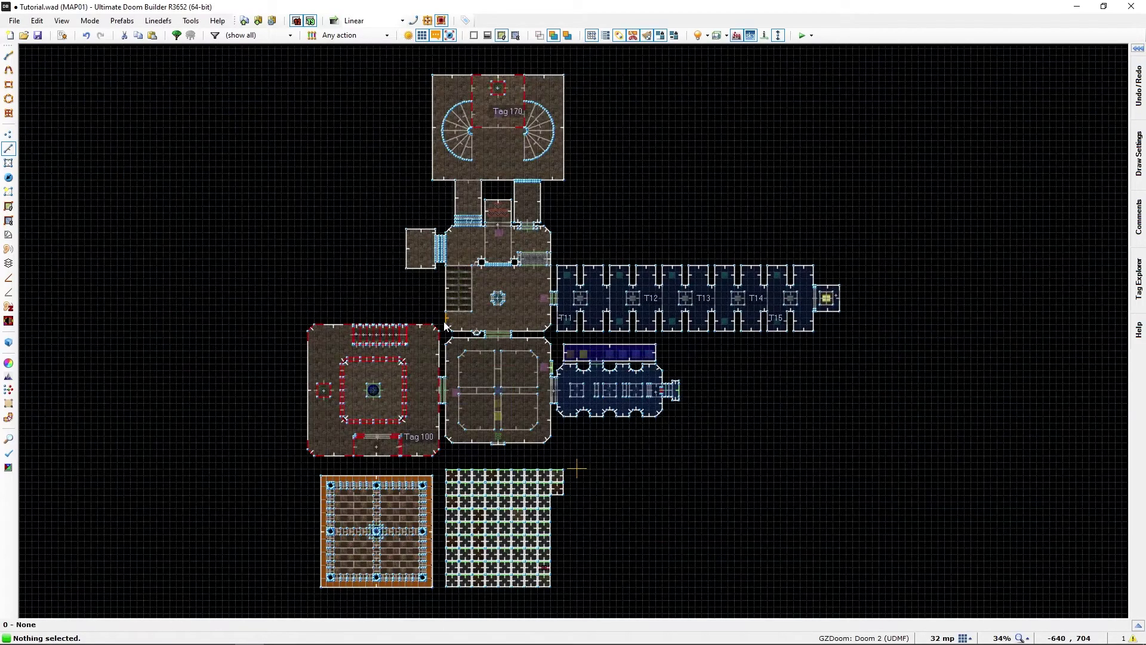